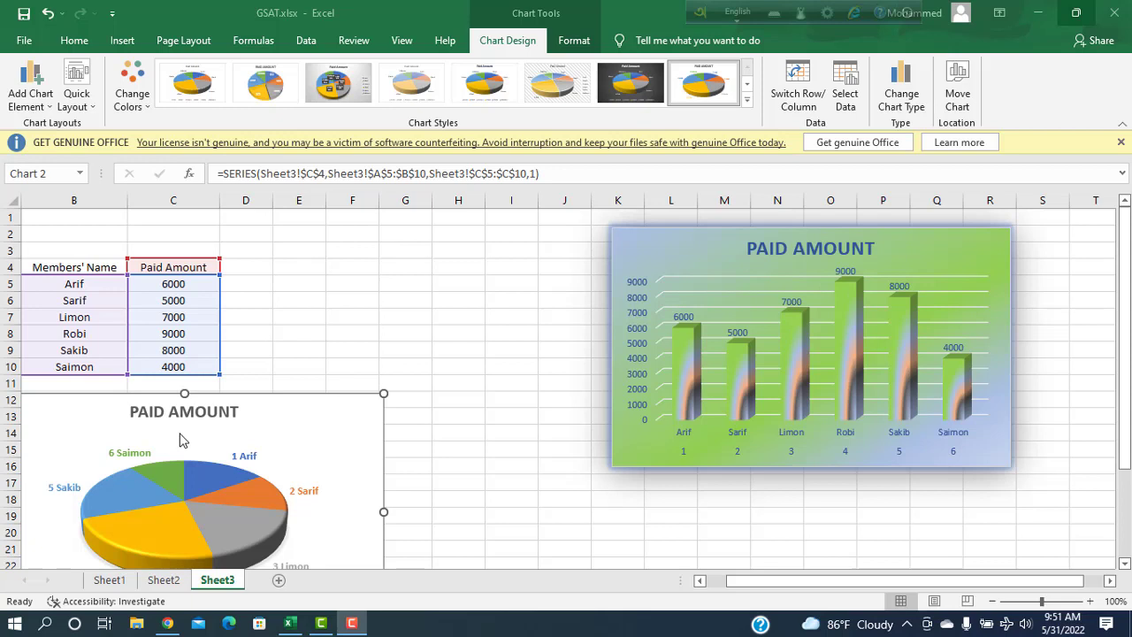
Delete both existing Paid Amount charts, the pie chart and the column chart, from Sheet3.
{"action": "right_click", "coordinate": [311, 429]}
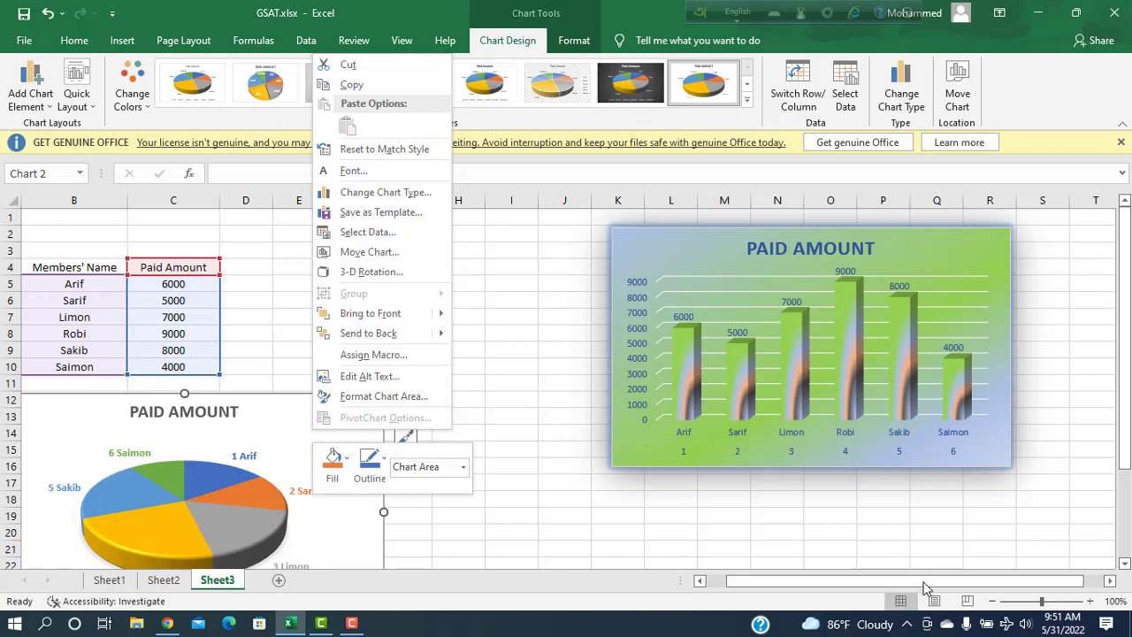
{"action": "key", "text": "Escape"}
{"action": "left_click", "coordinate": [304, 489]}
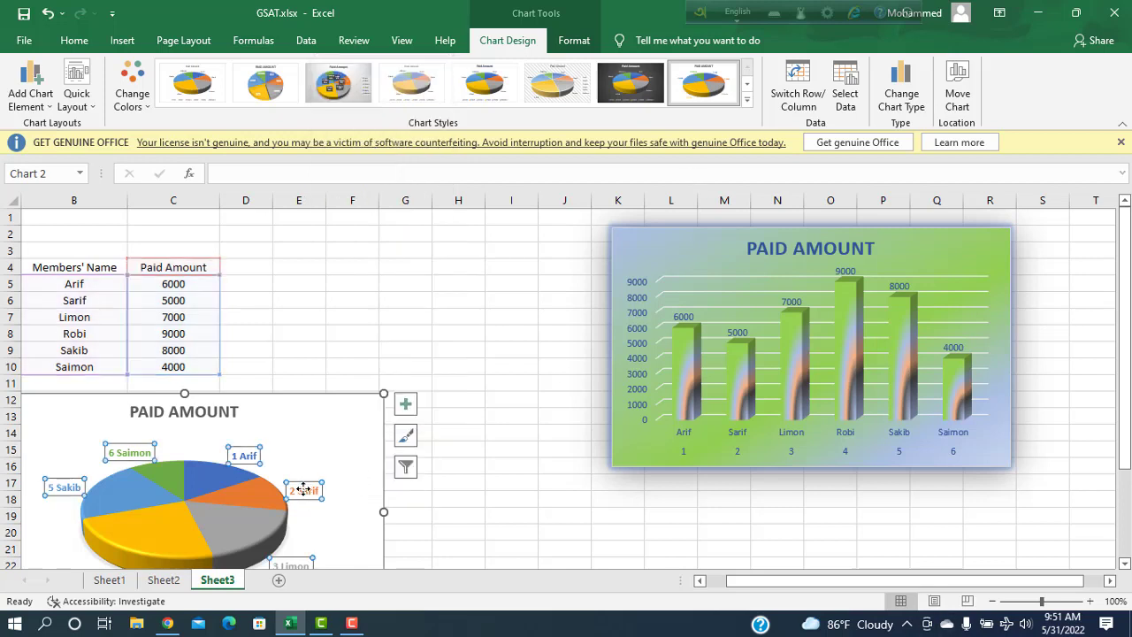
{"action": "left_click", "coordinate": [256, 425]}
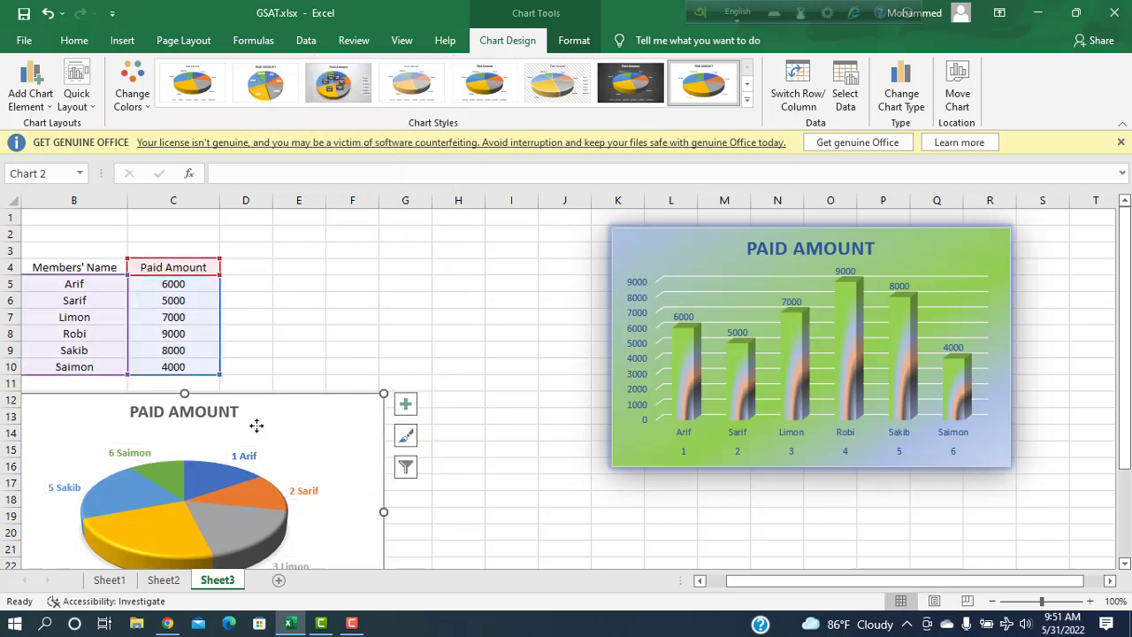
{"action": "key", "text": "Delete"}
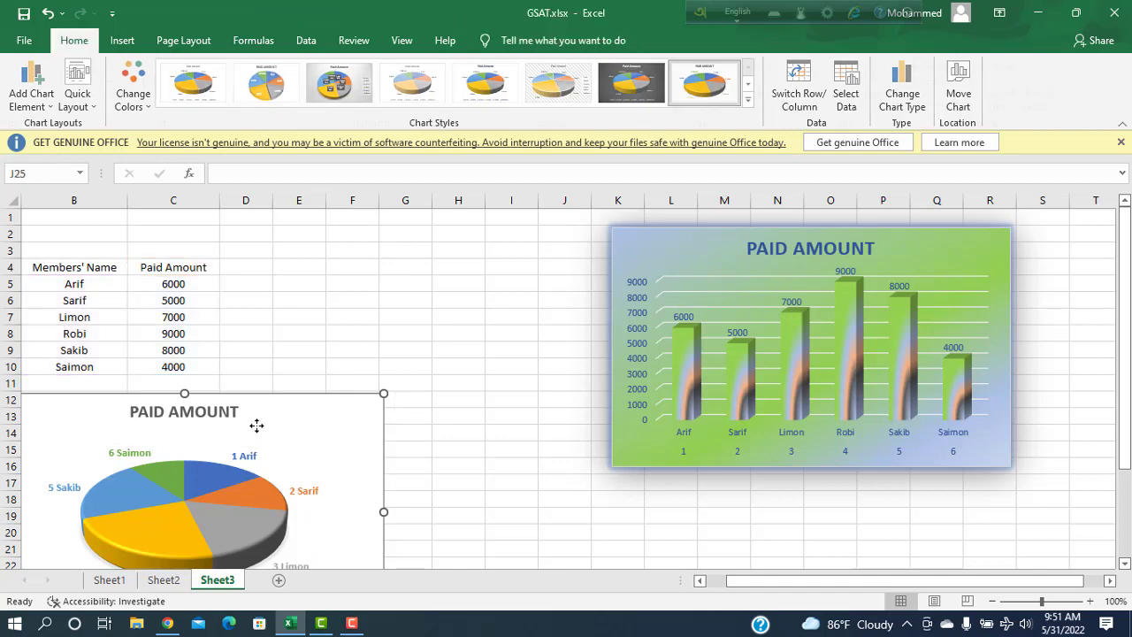
{"action": "left_click", "coordinate": [663, 242]}
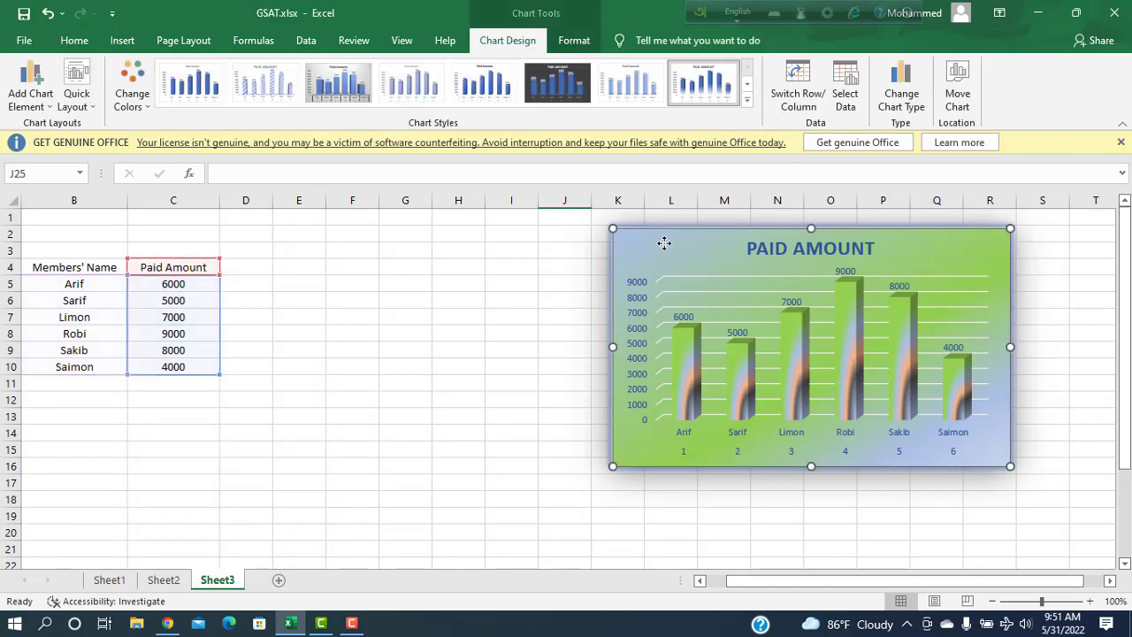
{"action": "key", "text": "Delete"}
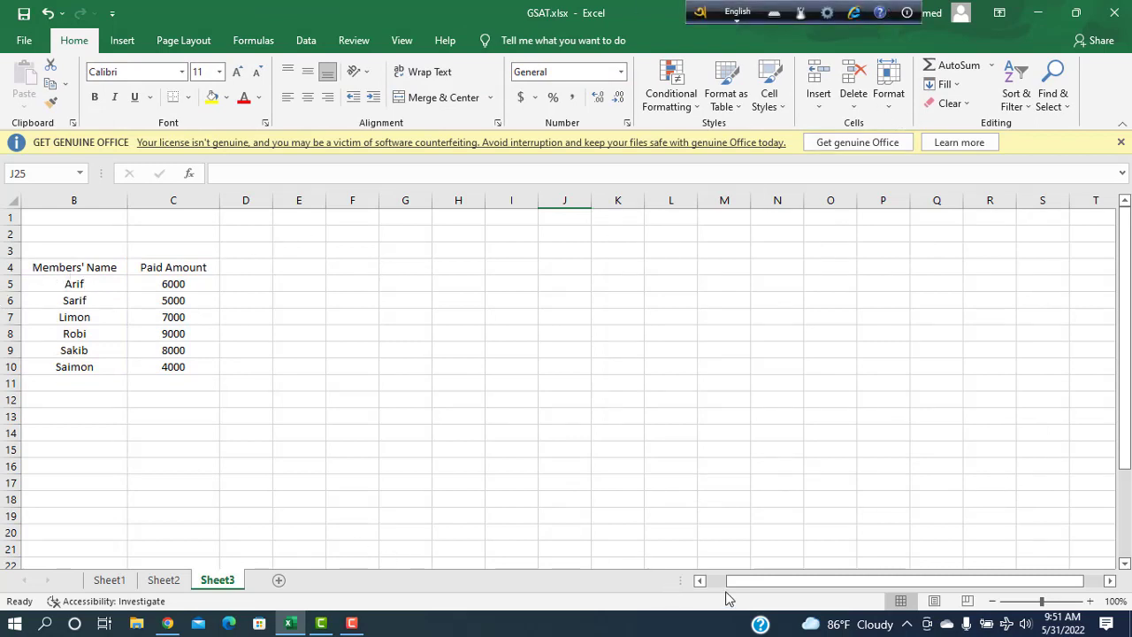
Insert a 3-D clustered column chart from the member payment table in A4:C10.
{"action": "left_click_drag", "start_coordinate": [731, 582], "coordinate": [672, 588]}
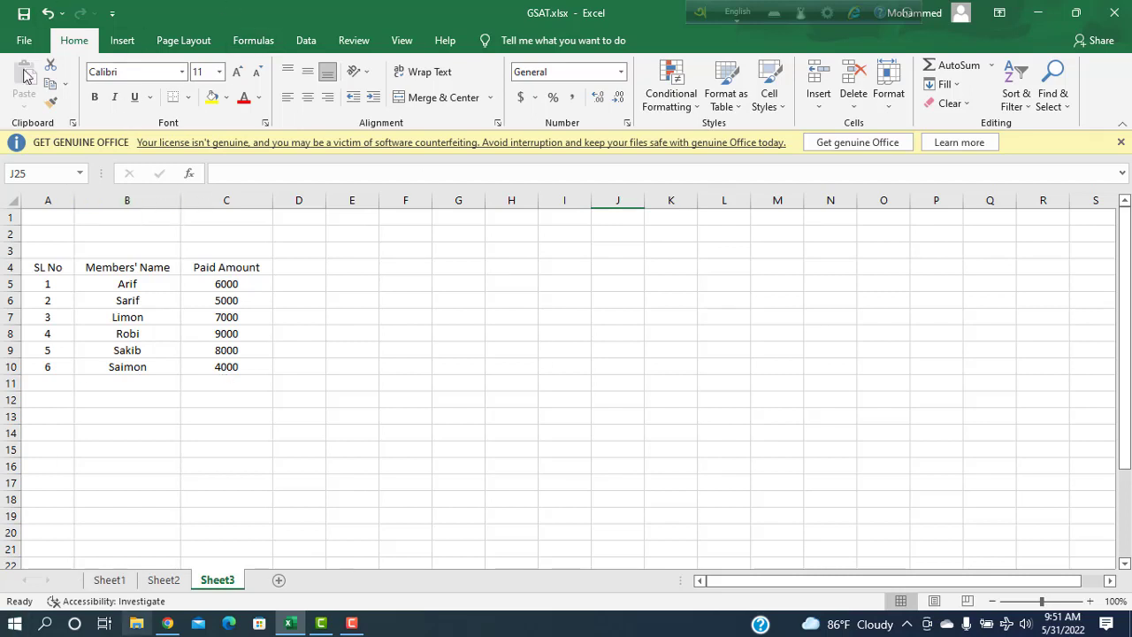
{"action": "left_click_drag", "start_coordinate": [43, 264], "coordinate": [222, 369]}
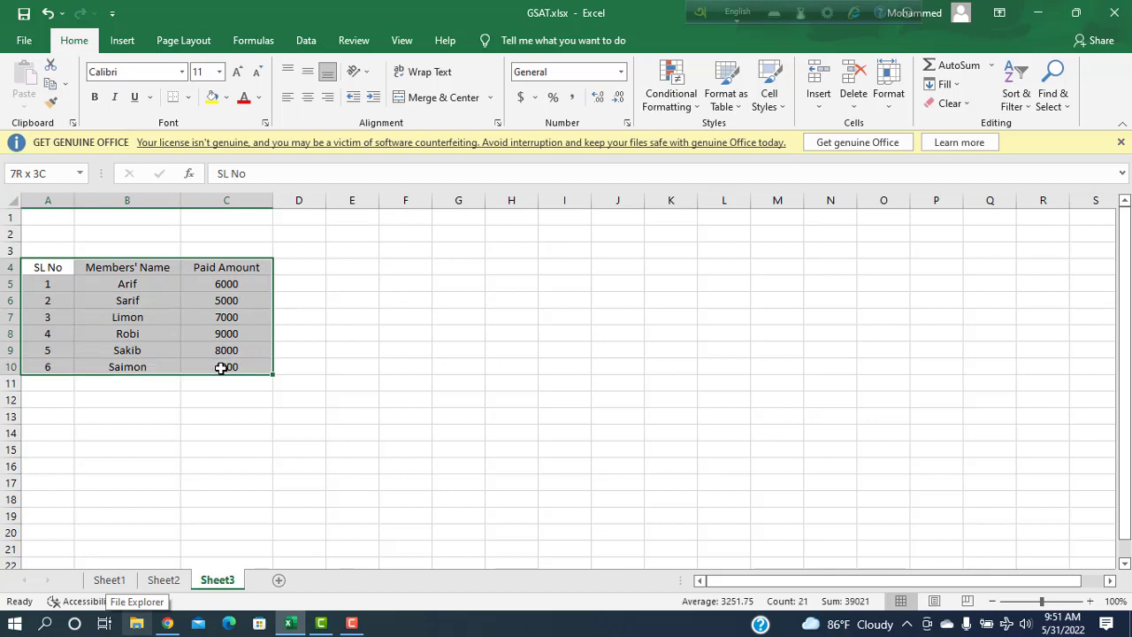
{"action": "left_click", "coordinate": [122, 43]}
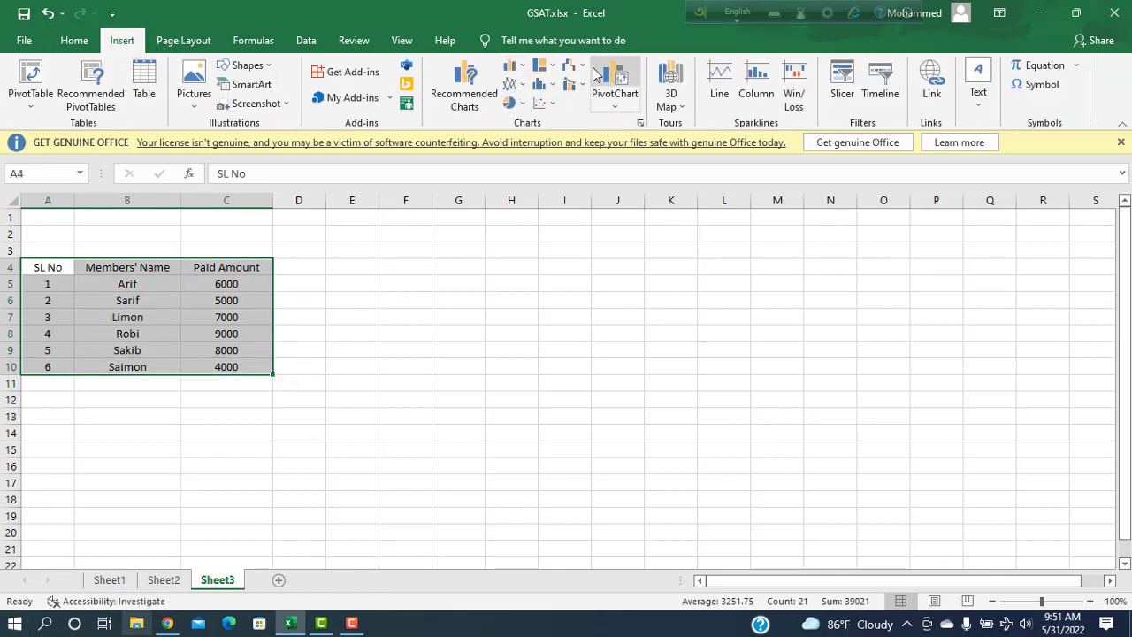
{"action": "left_click", "coordinate": [521, 71]}
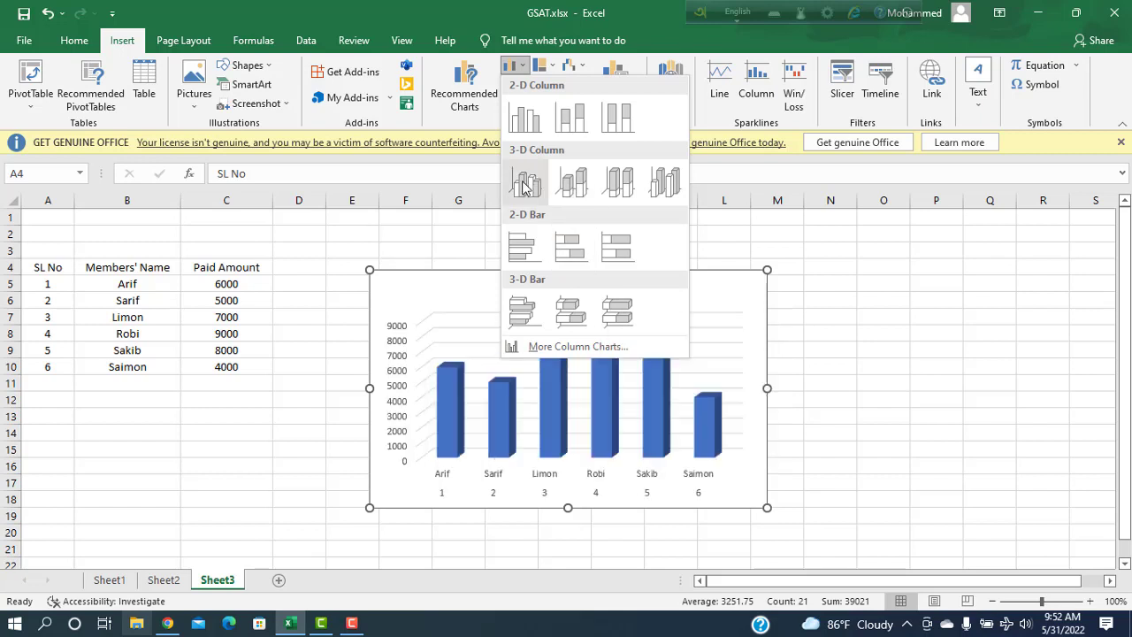
{"action": "left_click", "coordinate": [524, 184]}
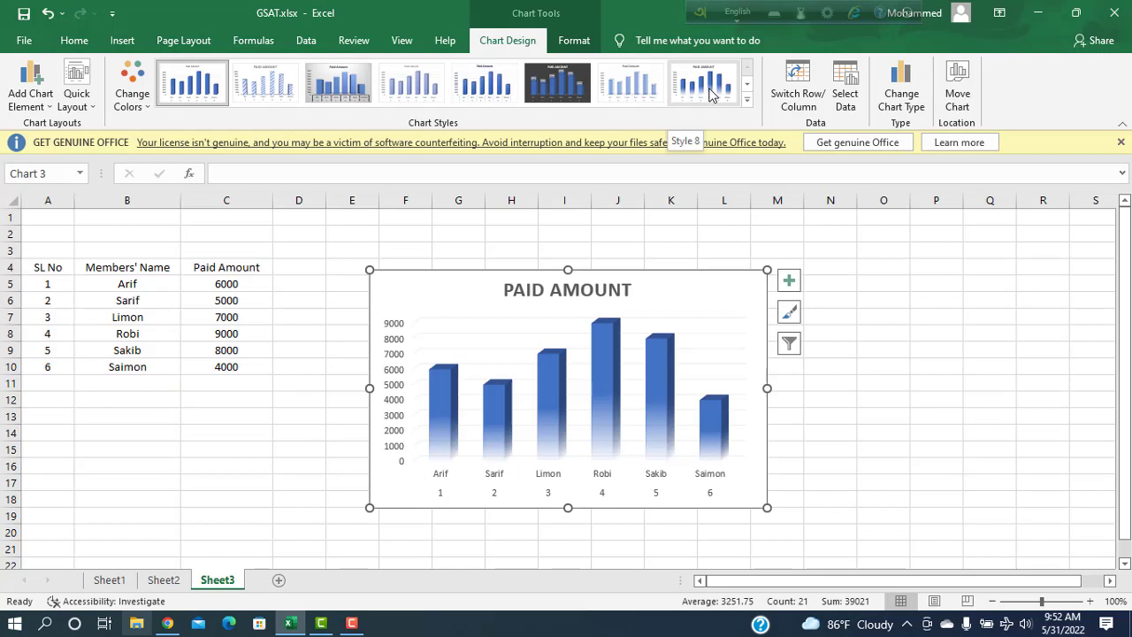
Apply Style 8 to the new column chart and move it slightly up and further from the data table.
{"action": "left_click", "coordinate": [710, 95]}
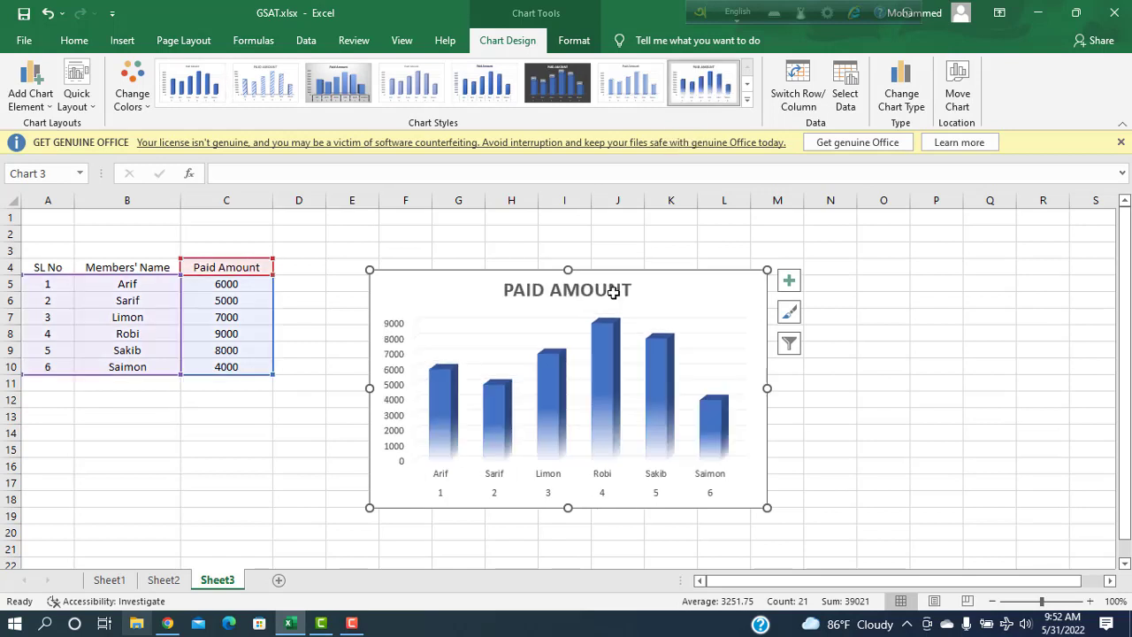
{"action": "left_click_drag", "start_coordinate": [672, 291], "coordinate": [728, 238]}
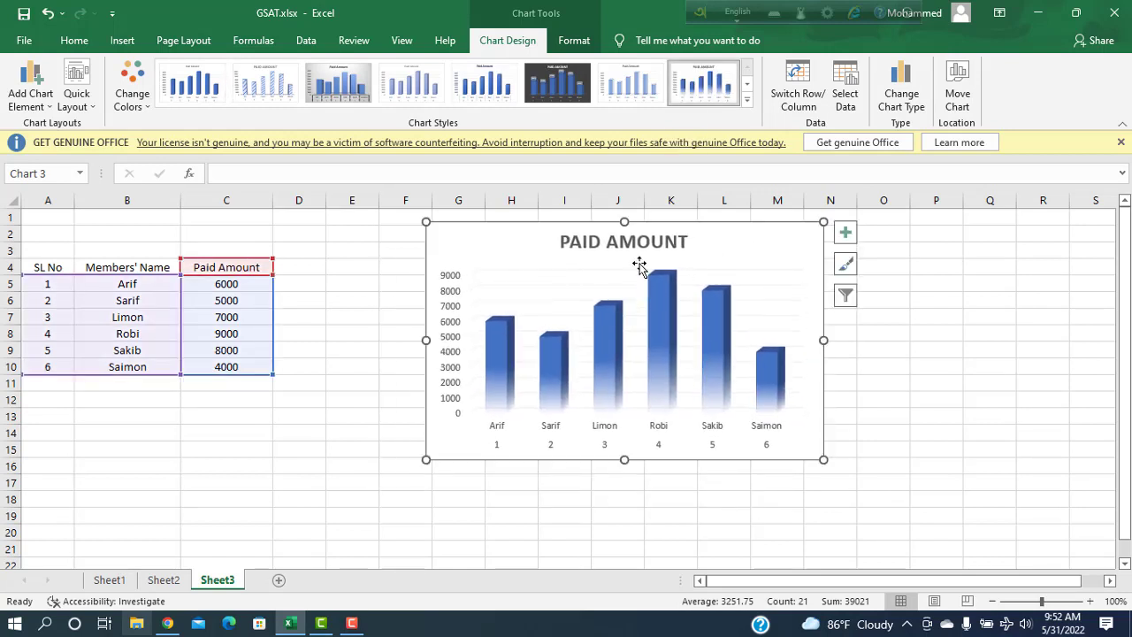
Set all of the chart's text to Arial at size 12 and nudge the chart slightly down.
{"action": "left_click", "coordinate": [74, 40]}
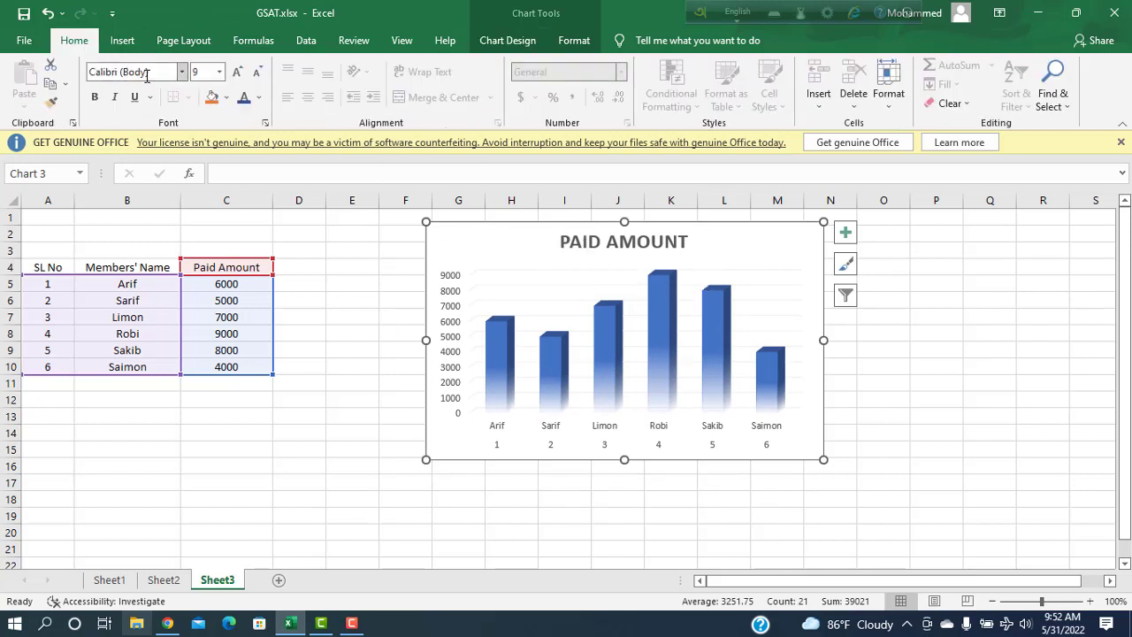
{"action": "left_click", "coordinate": [147, 75]}
{"action": "type", "text": "Arial"}
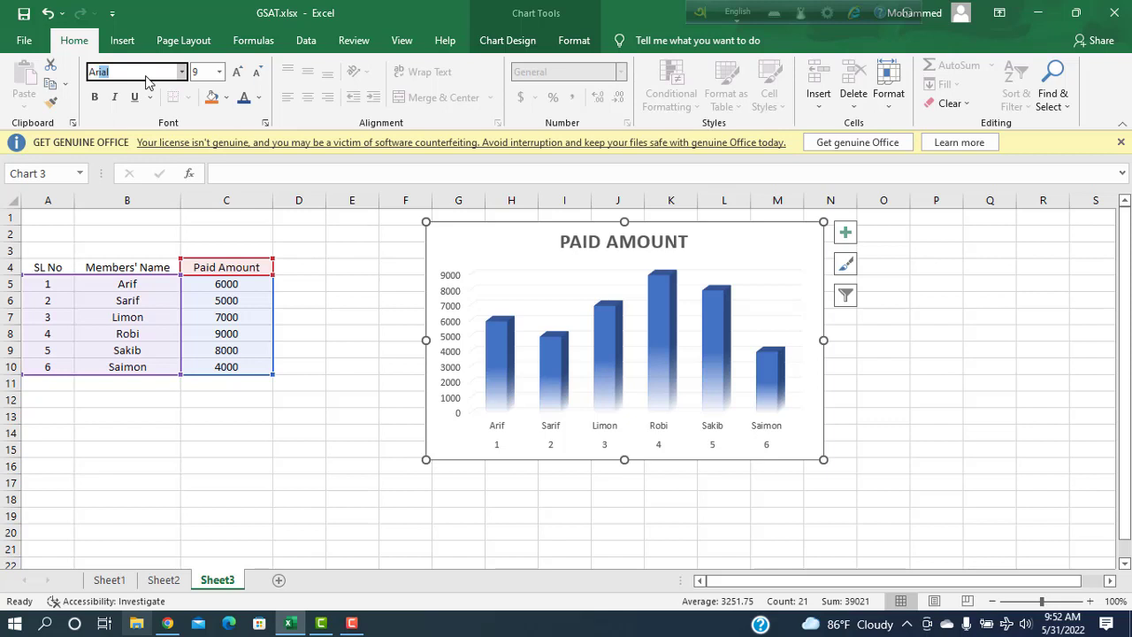
{"action": "key", "text": "Return"}
{"action": "left_click", "coordinate": [204, 72]}
{"action": "type", "text": "9"}
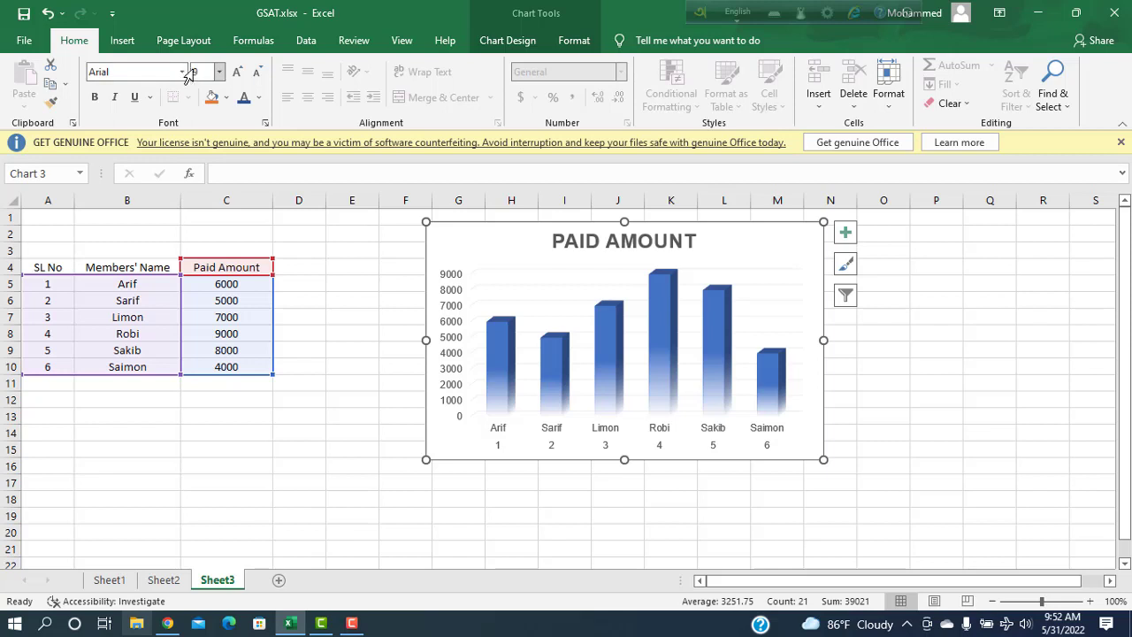
{"action": "left_click", "coordinate": [197, 75]}
{"action": "key", "text": "Return"}
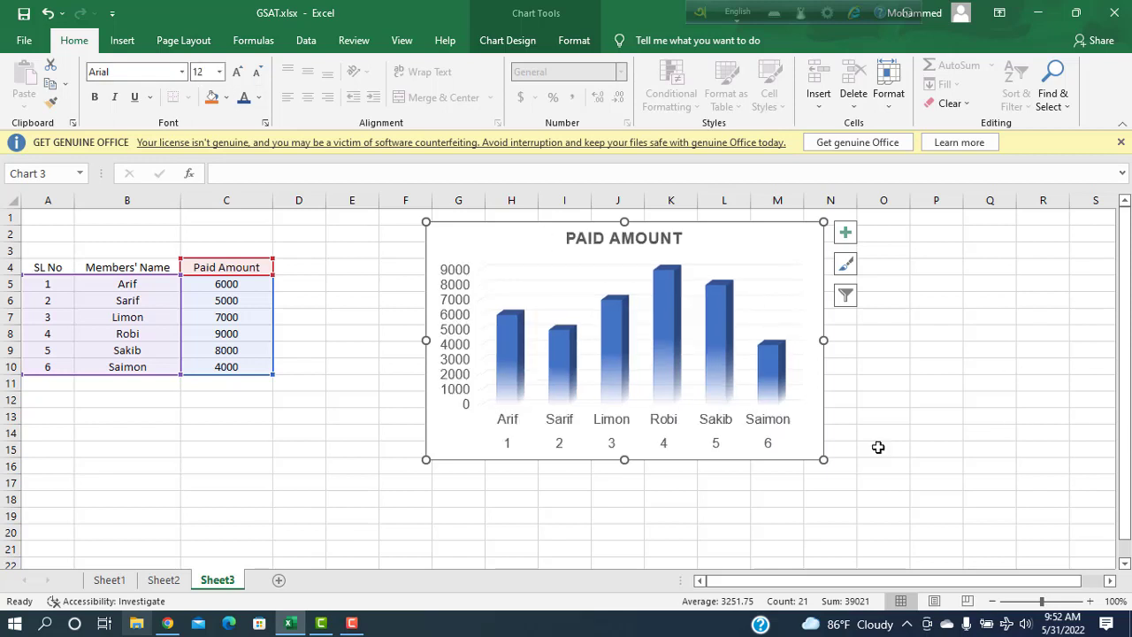
{"action": "left_click_drag", "start_coordinate": [755, 252], "coordinate": [759, 265]}
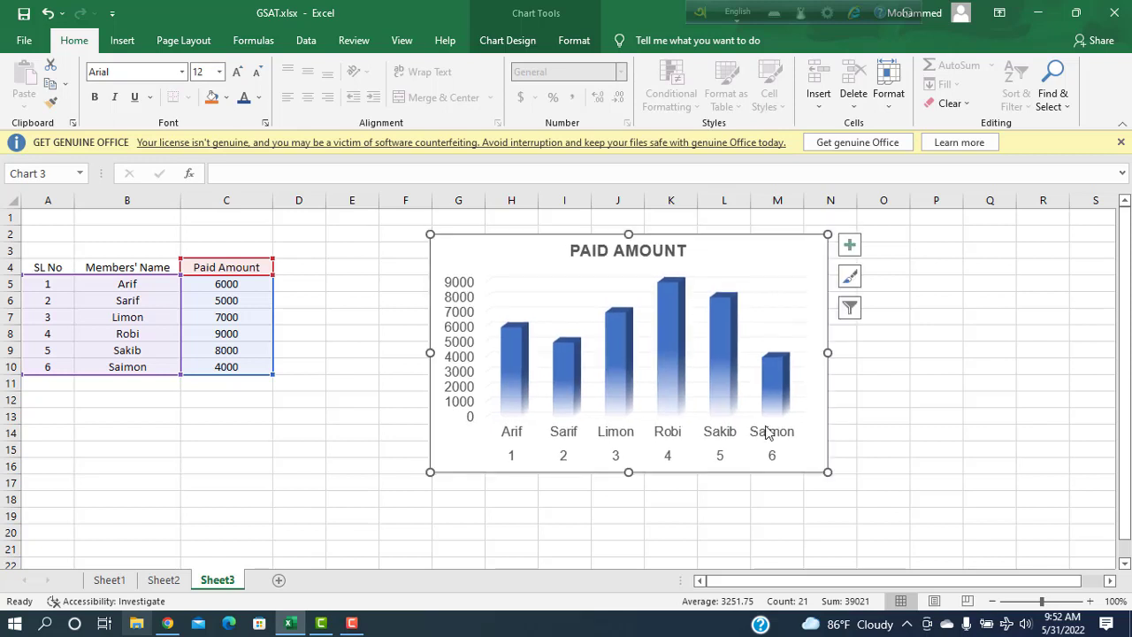
Examine the chart's filter values and its available chart styles, keeping Style 8.
{"action": "left_click", "coordinate": [852, 310]}
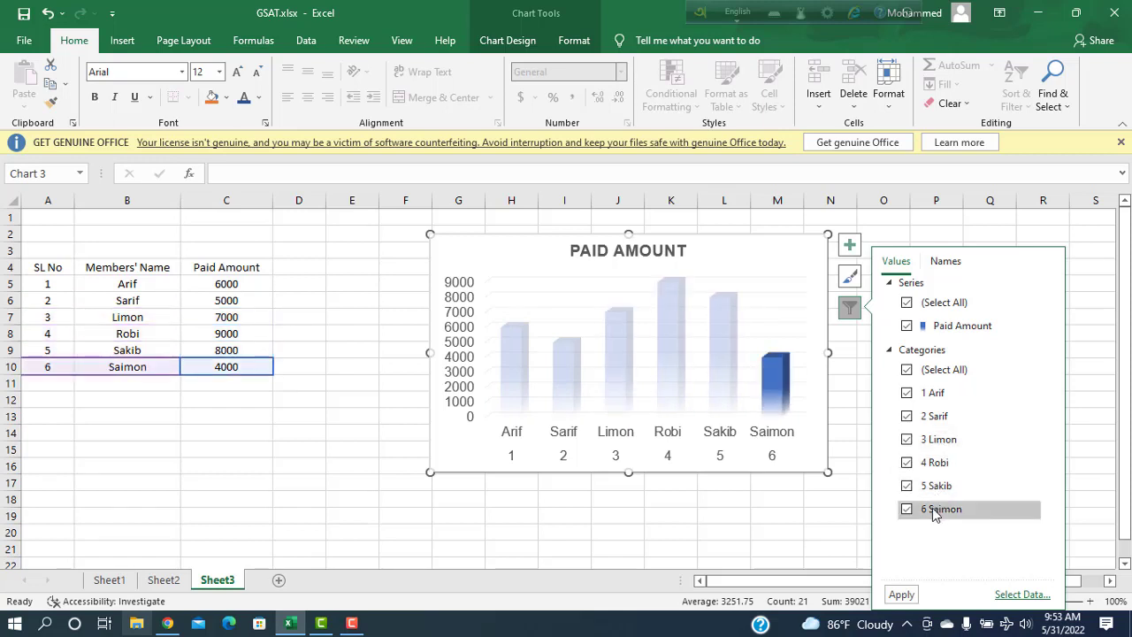
{"action": "left_click", "coordinate": [1096, 253]}
{"action": "left_click", "coordinate": [718, 260]}
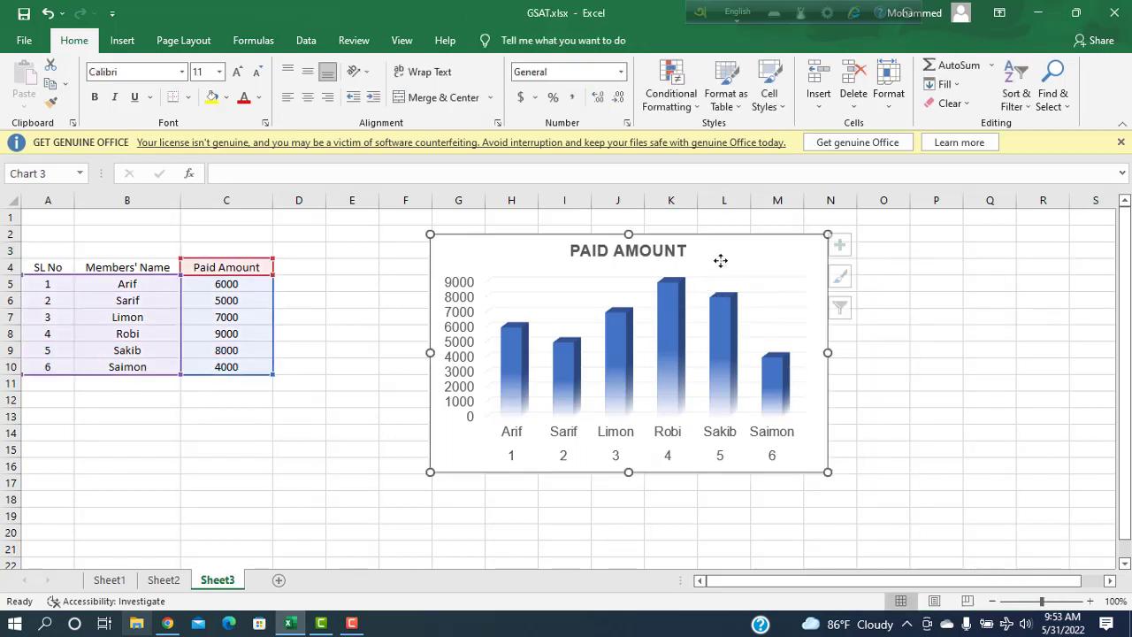
{"action": "left_click", "coordinate": [850, 277]}
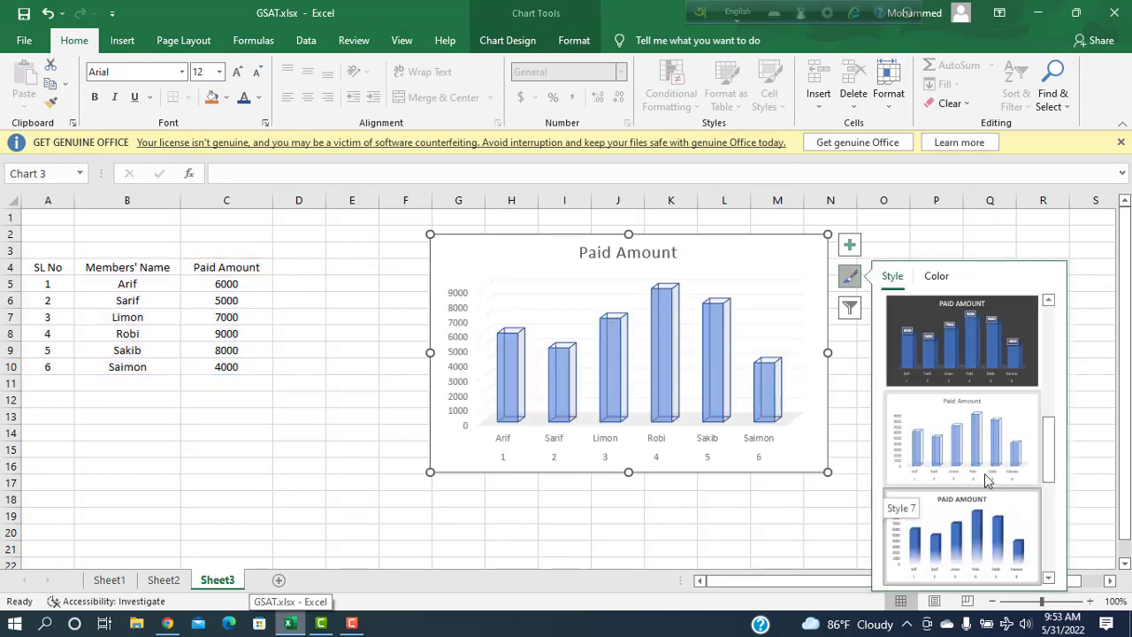
{"action": "left_click", "coordinate": [989, 517]}
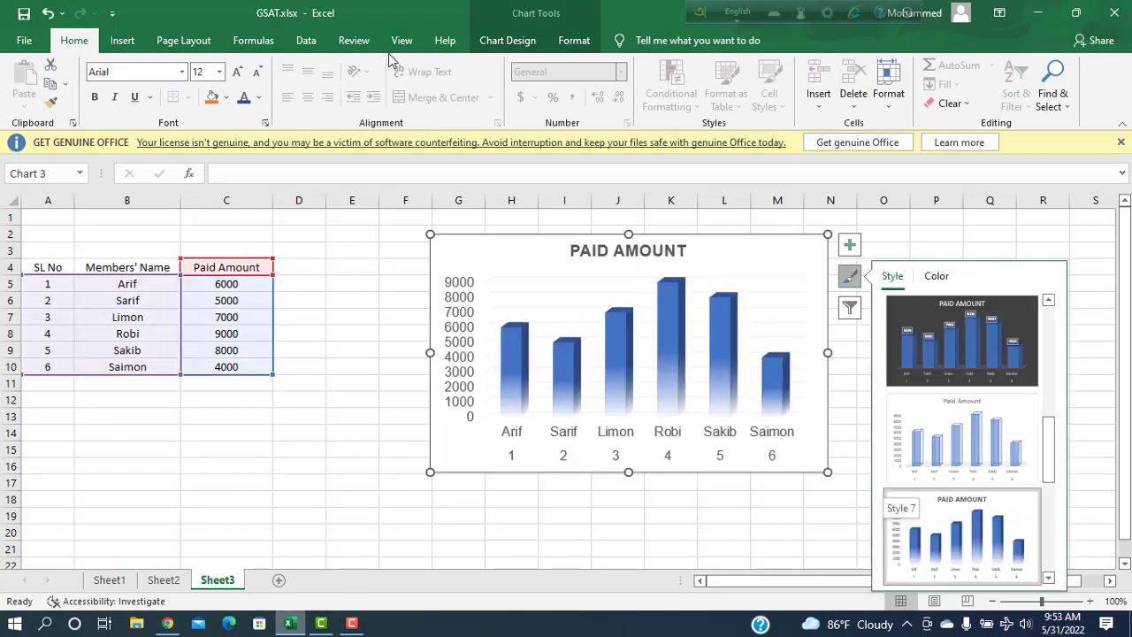
{"action": "left_click", "coordinate": [358, 307]}
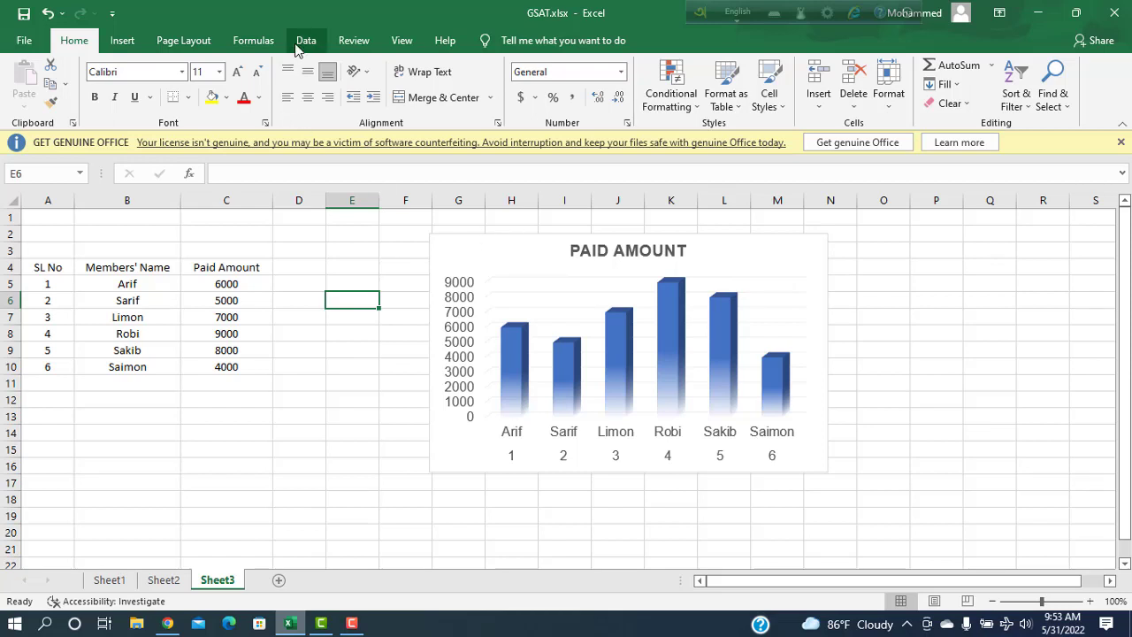
Open the chart area formatting and give the border a solid line with the third compound type.
{"action": "left_click", "coordinate": [790, 262]}
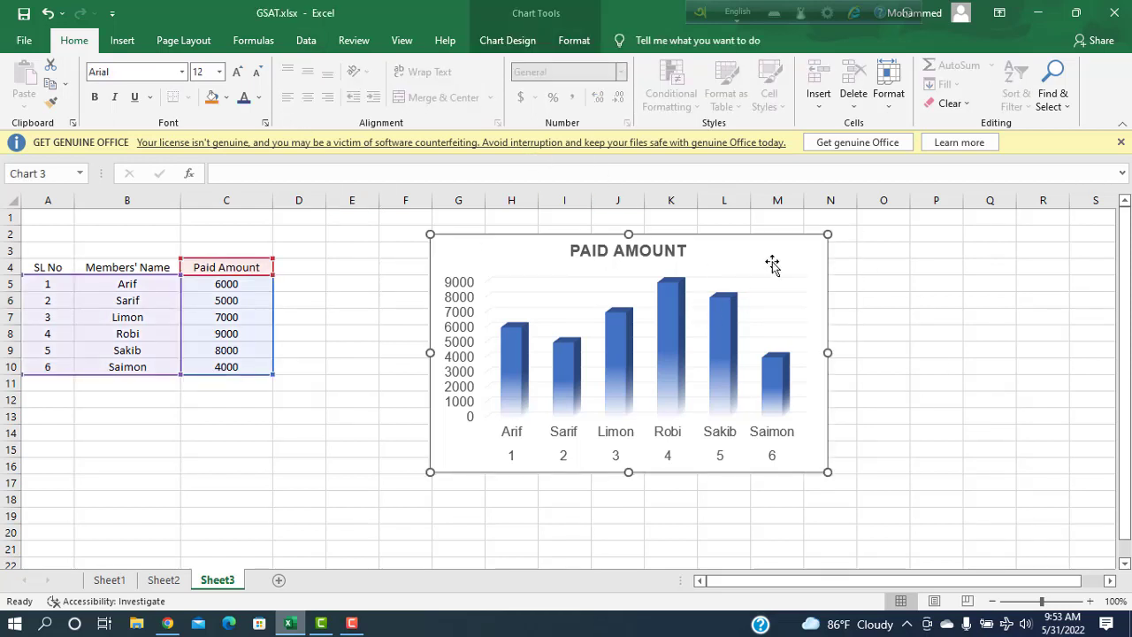
{"action": "double_click", "coordinate": [772, 264]}
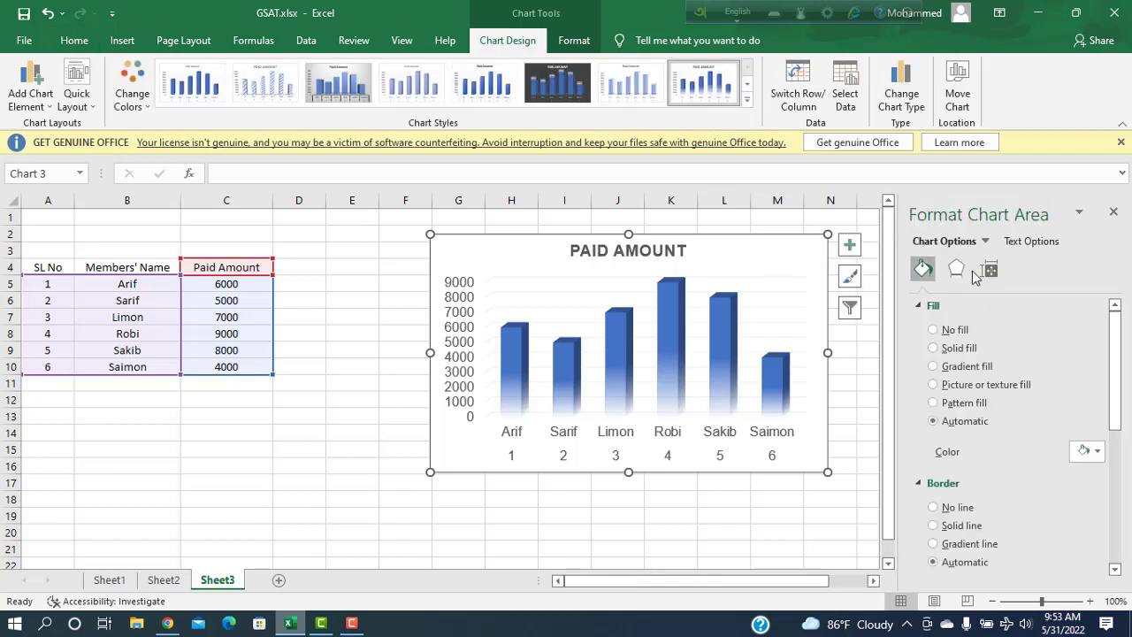
{"action": "left_click", "coordinate": [924, 306]}
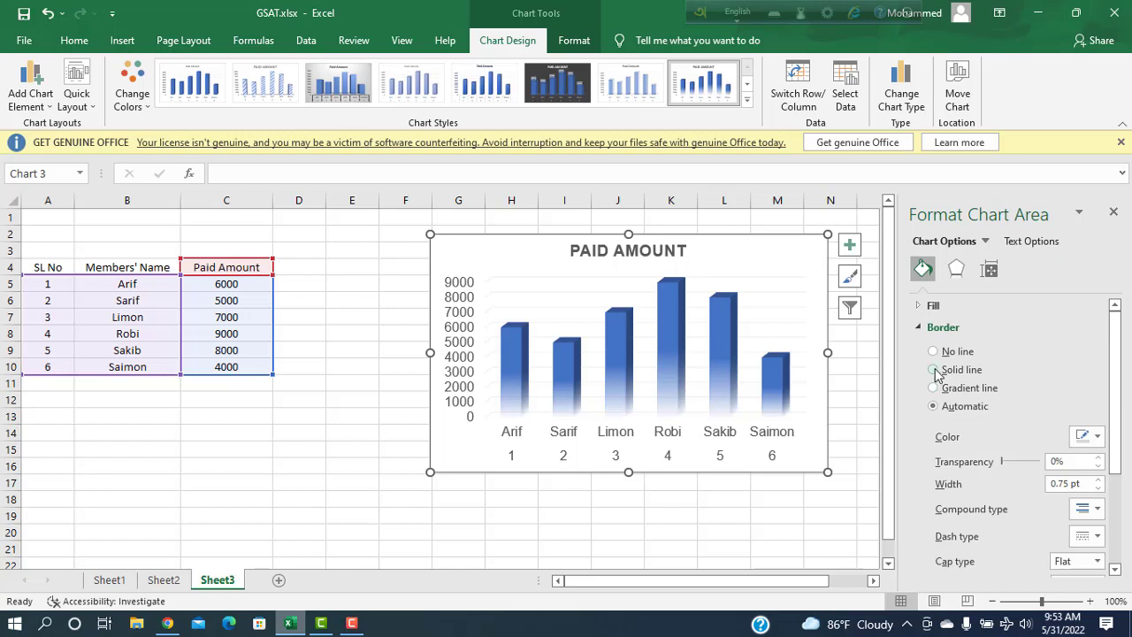
{"action": "left_click", "coordinate": [933, 370]}
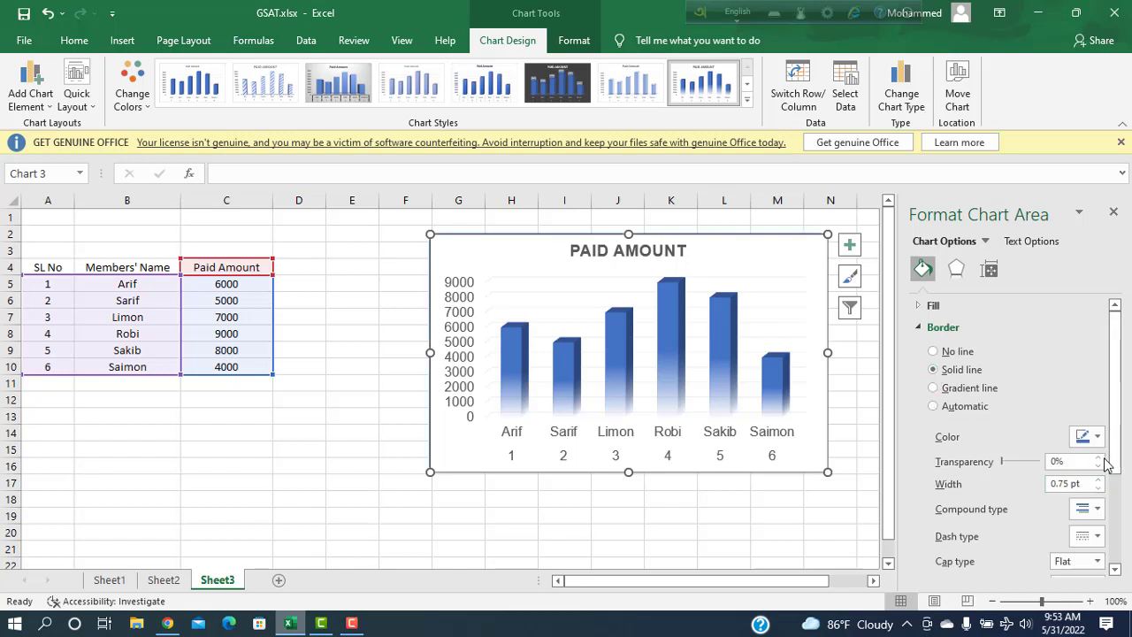
{"action": "left_click", "coordinate": [1097, 509]}
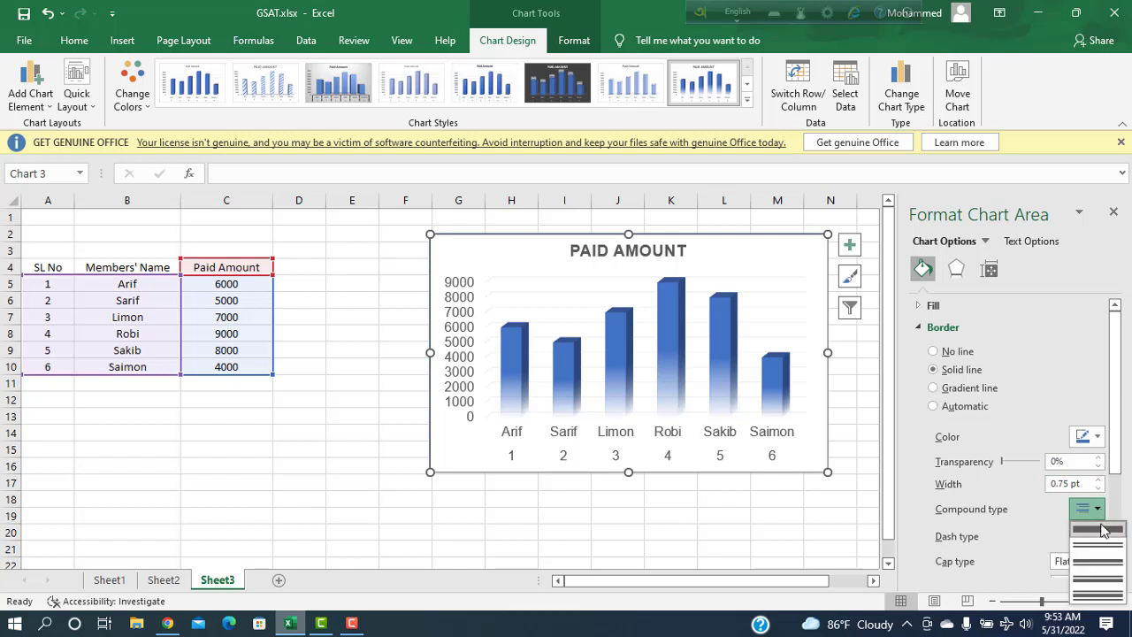
{"action": "left_click", "coordinate": [1104, 573]}
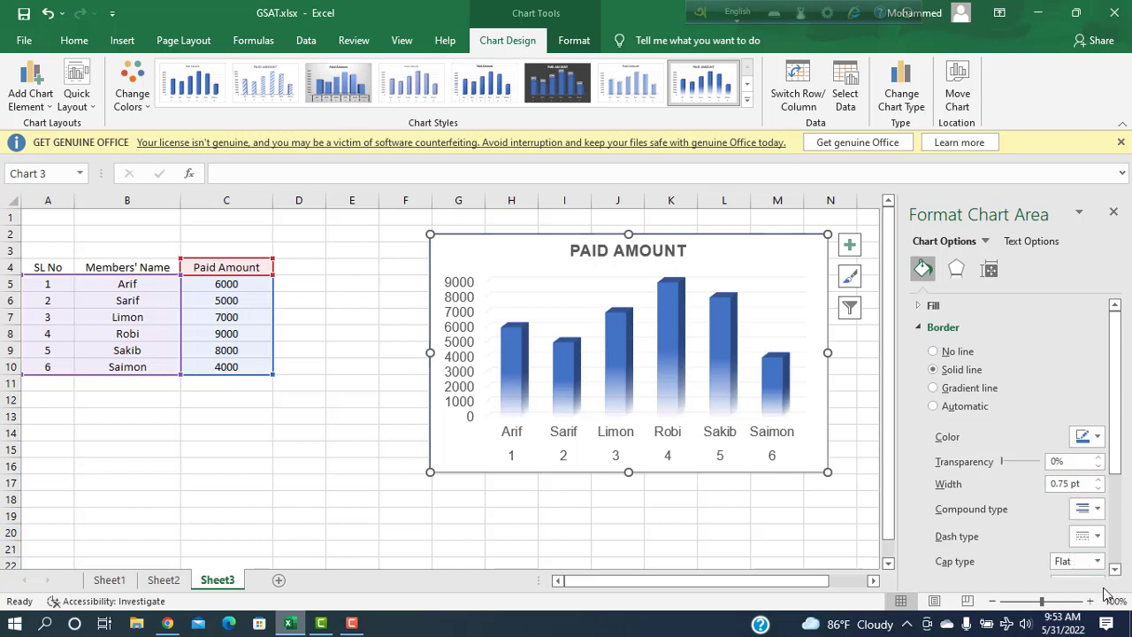
{"action": "left_click", "coordinate": [1094, 510]}
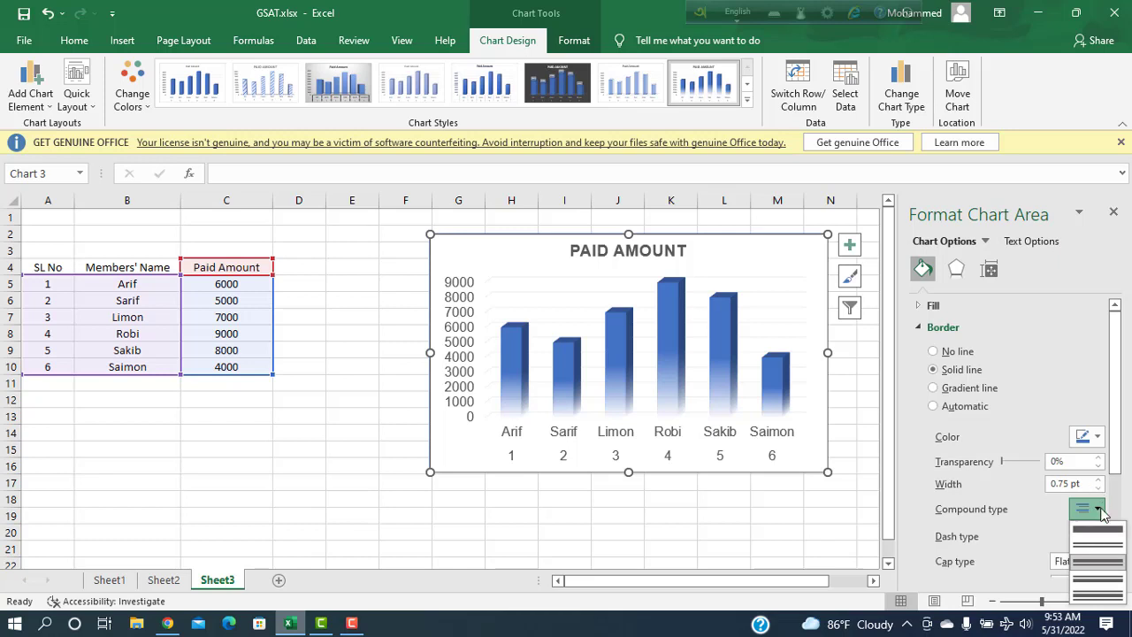
{"action": "left_click", "coordinate": [1100, 510]}
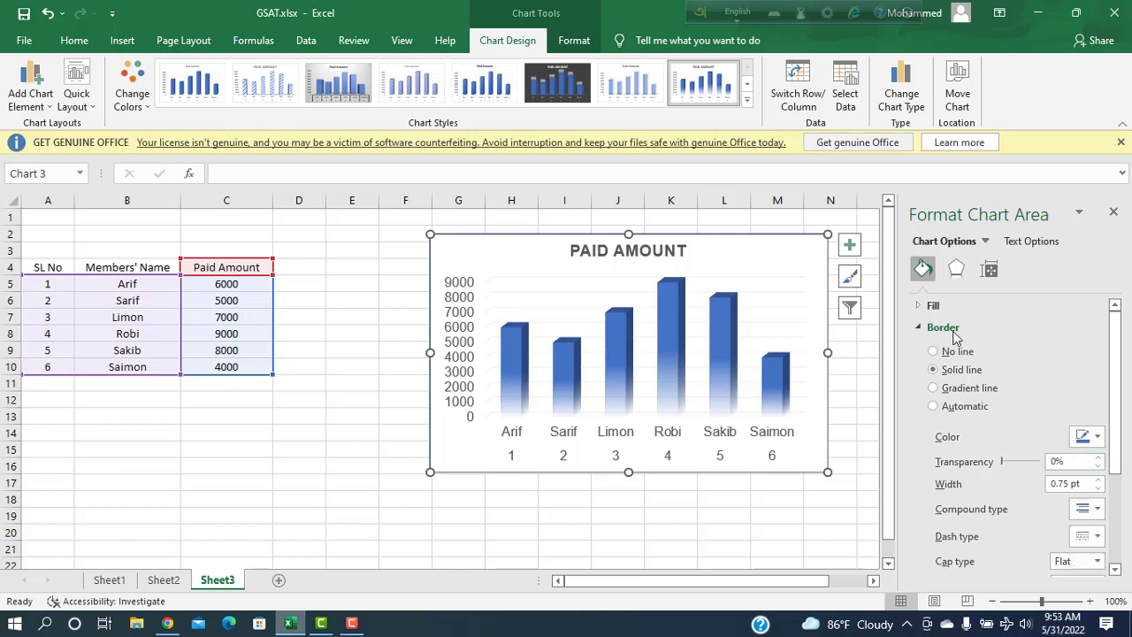
Change the chart area's border to a gradient line and color its first gradient stop blue, 25% darker.
{"action": "left_click", "coordinate": [934, 389]}
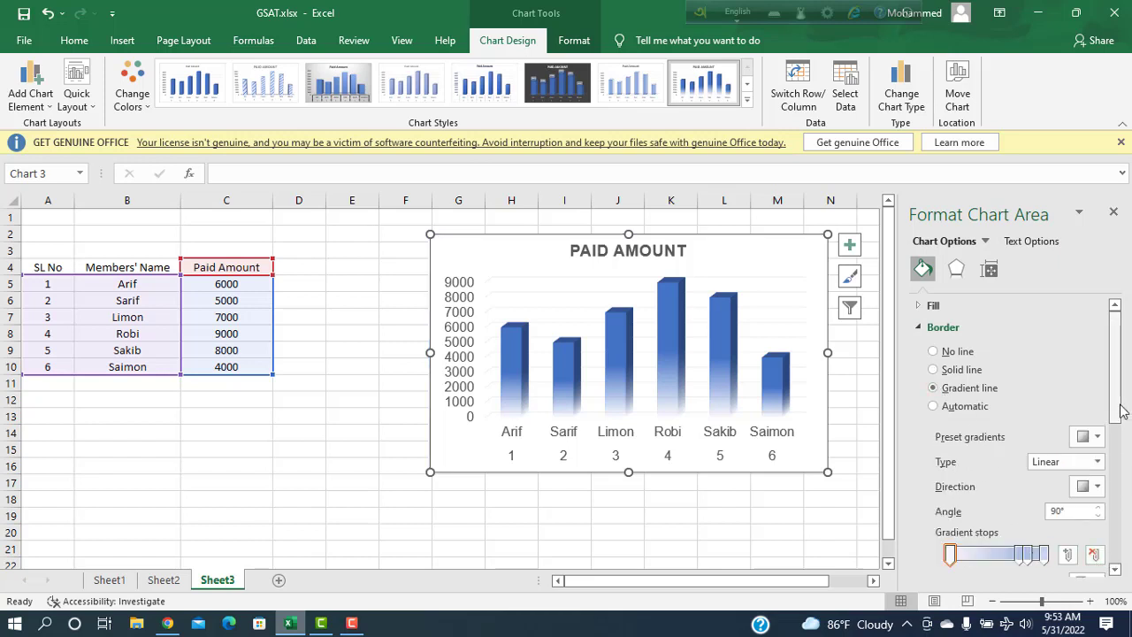
{"action": "left_click_drag", "start_coordinate": [1115, 408], "coordinate": [1116, 456]}
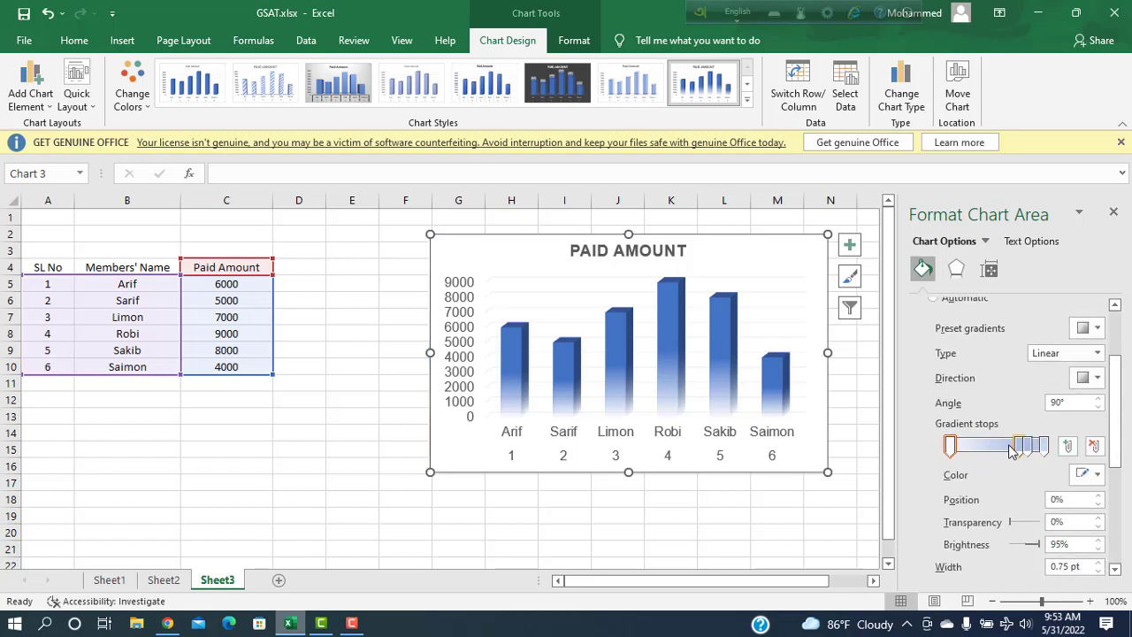
{"action": "left_click", "coordinate": [1095, 475]}
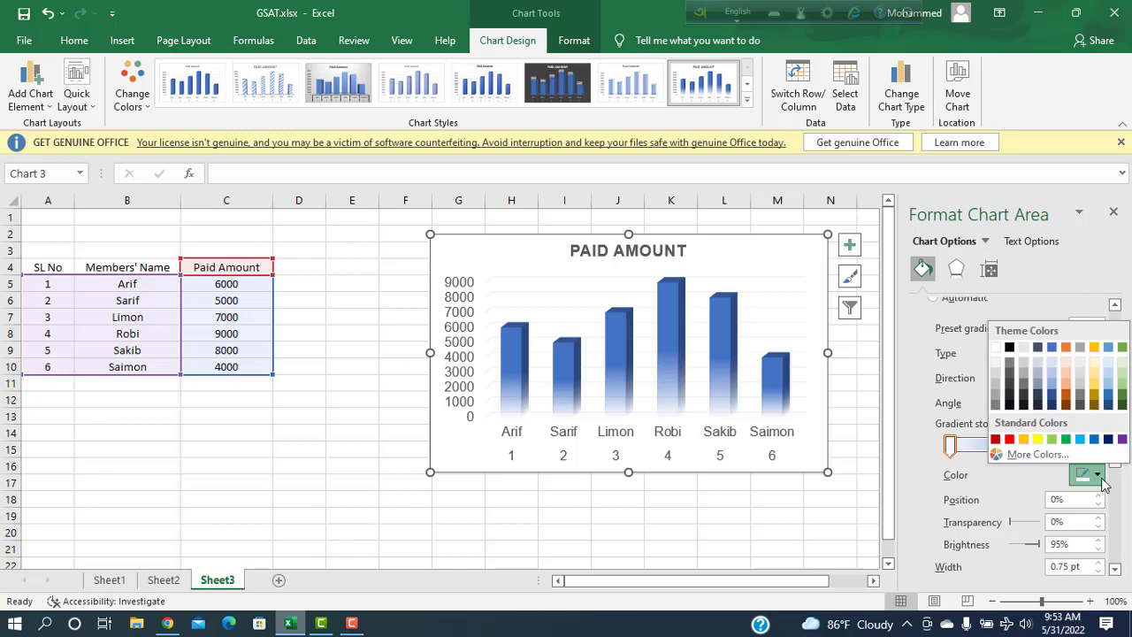
{"action": "left_click", "coordinate": [1052, 392]}
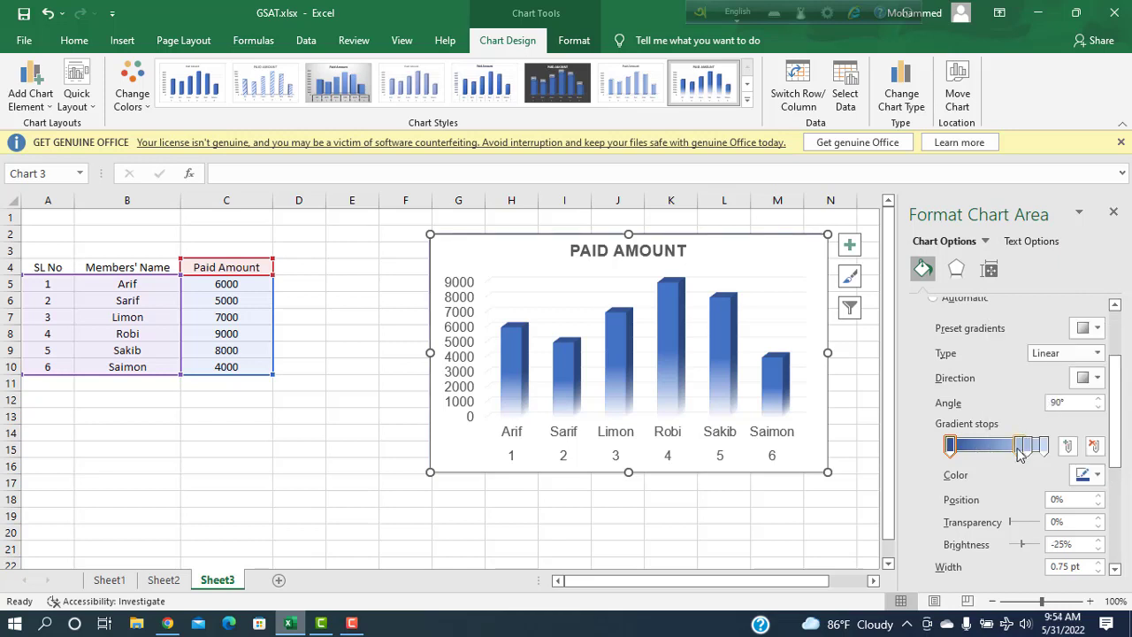
Reposition the border's gradient stops, placing the light blue stop at 37% and the dark blue stop at 58%.
{"action": "left_click_drag", "start_coordinate": [1019, 446], "coordinate": [984, 446]}
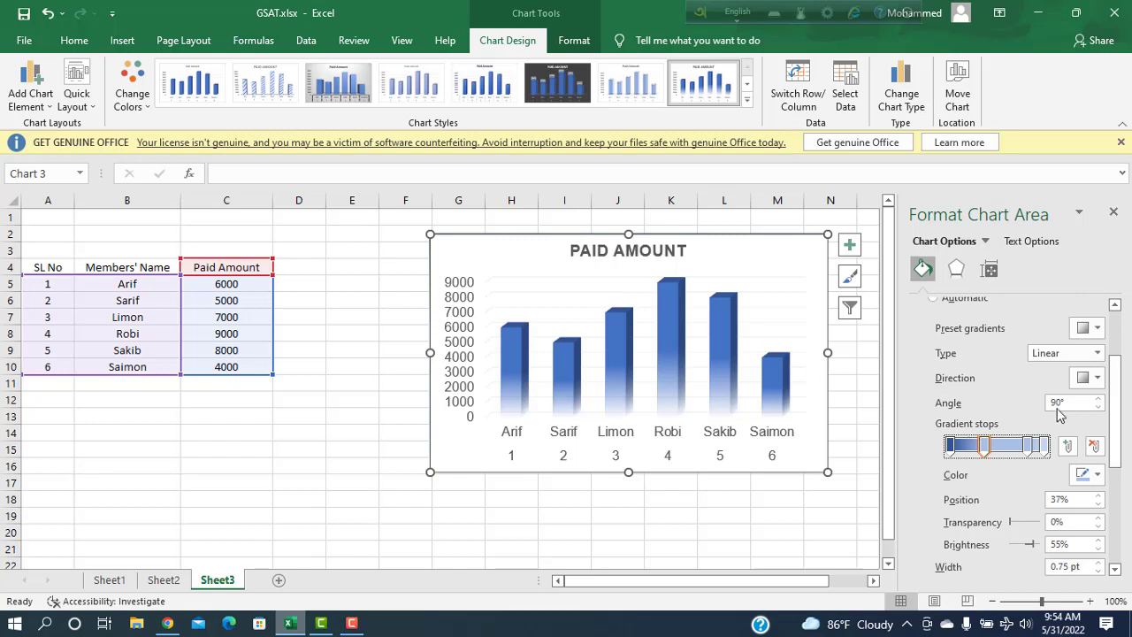
{"action": "left_click_drag", "start_coordinate": [950, 446], "coordinate": [1010, 449]}
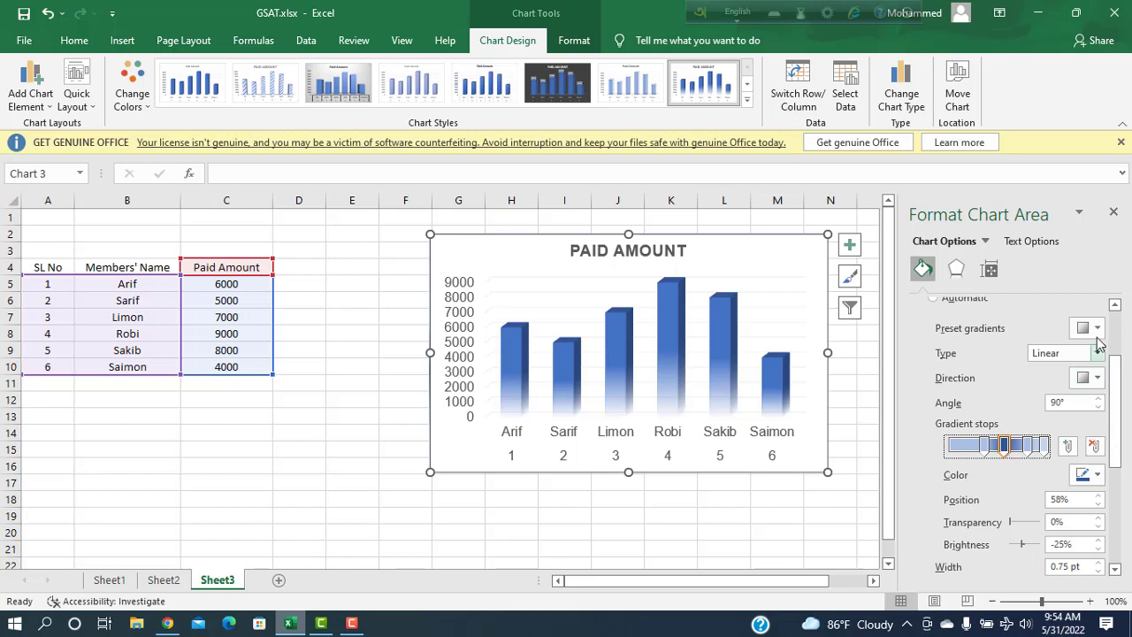
{"action": "scroll", "coordinate": [1109, 354], "scroll_direction": "up", "scroll_amount": 1}
{"action": "scroll", "coordinate": [1109, 332], "scroll_direction": "up", "scroll_amount": 3}
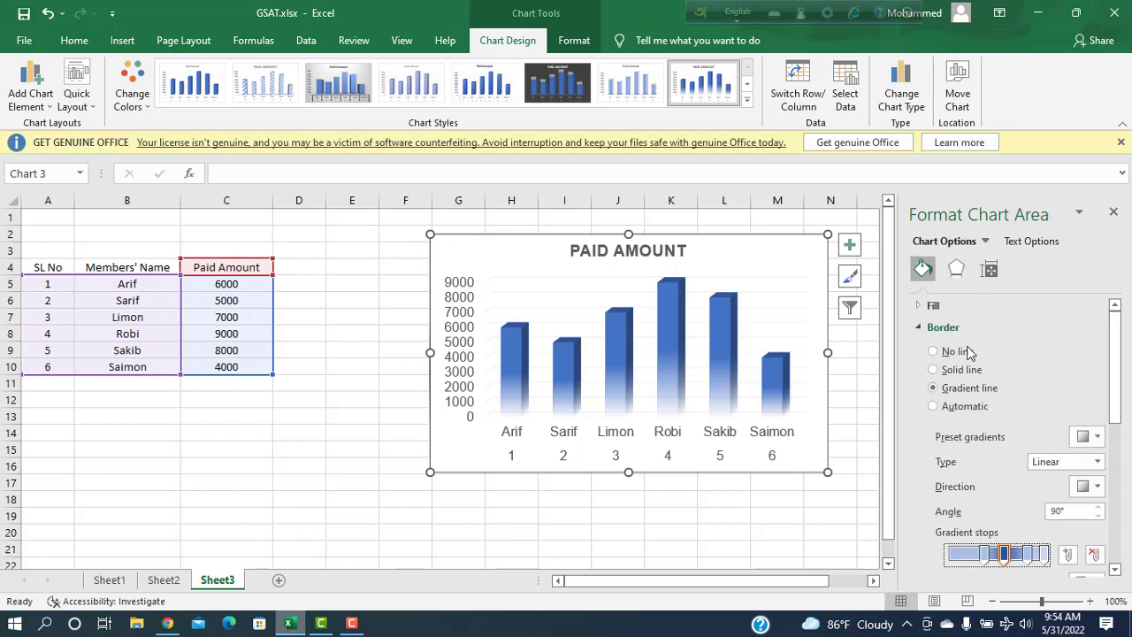
Give the chart area's border a solid red line with 26% transparency and a width of 1.75 pt.
{"action": "left_click", "coordinate": [934, 368]}
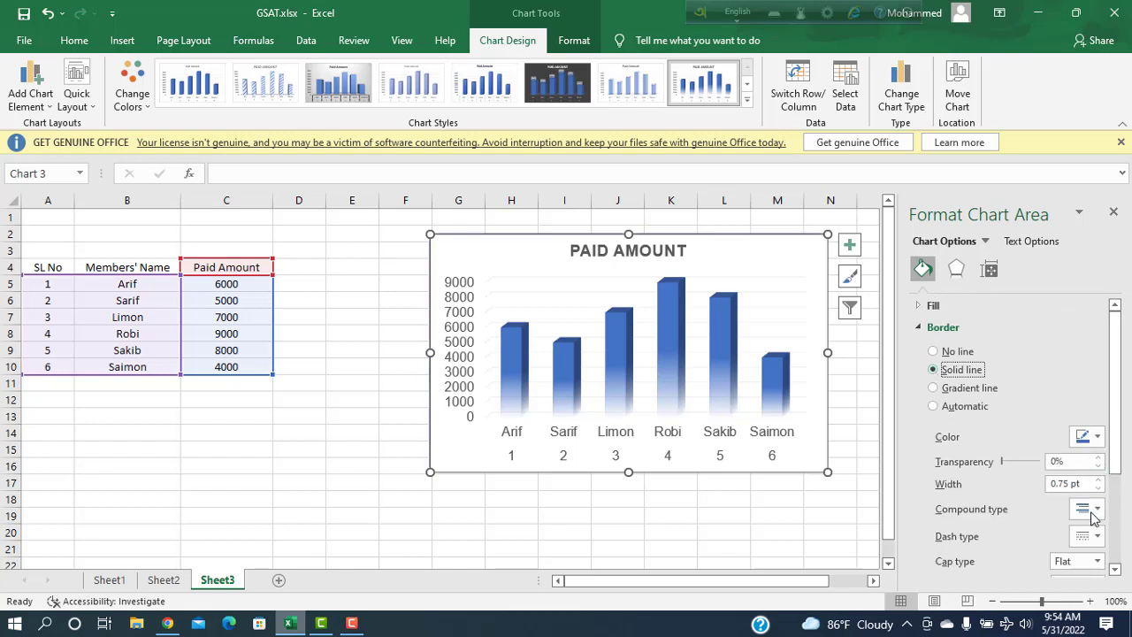
{"action": "left_click", "coordinate": [1097, 439]}
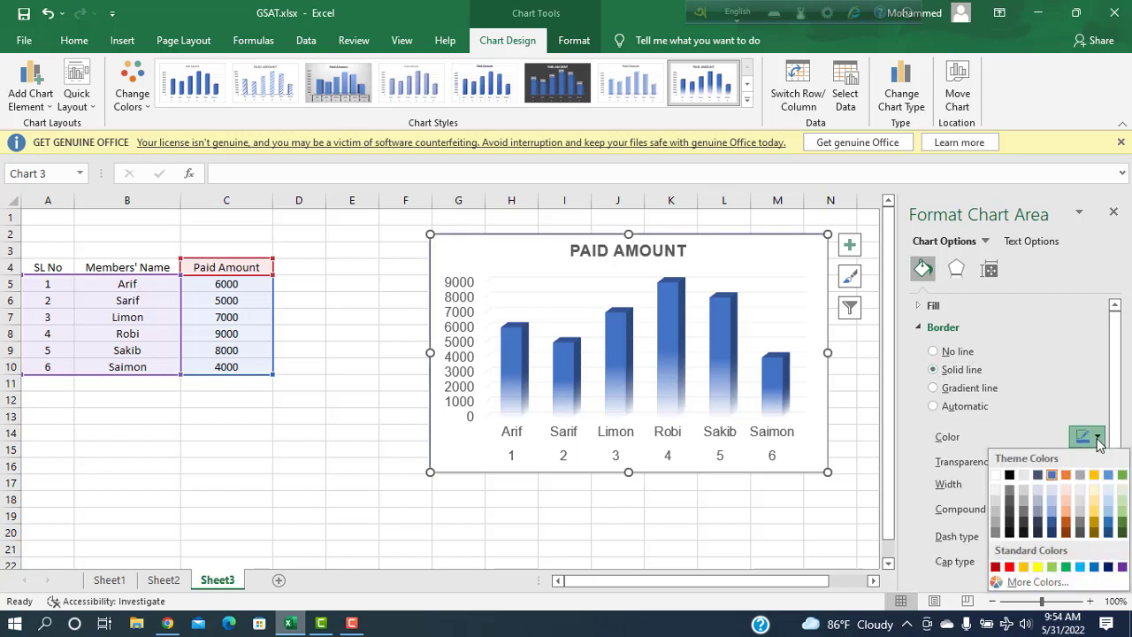
{"action": "left_click", "coordinate": [1011, 567]}
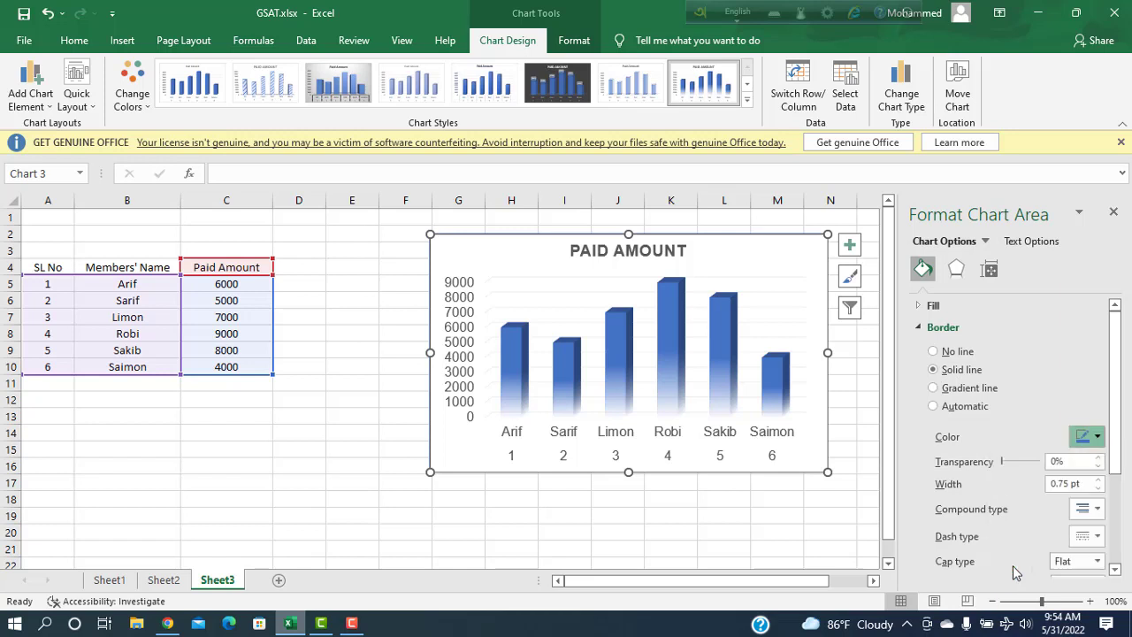
{"action": "left_click", "coordinate": [1001, 460]}
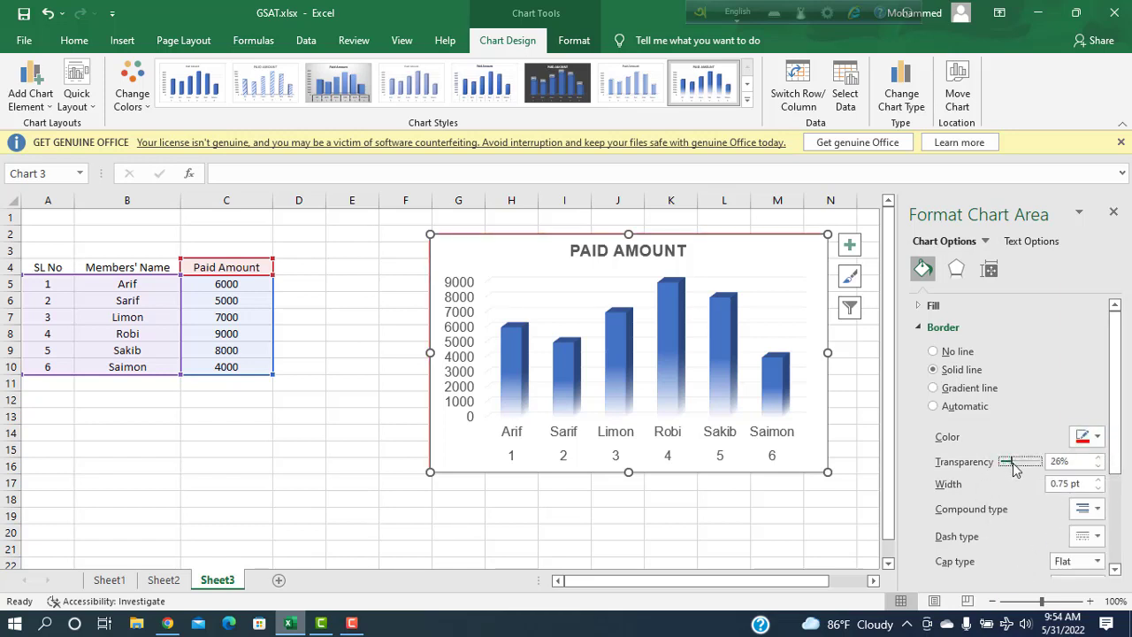
{"action": "left_click", "coordinate": [1099, 480]}
{"action": "left_click", "coordinate": [1099, 481]}
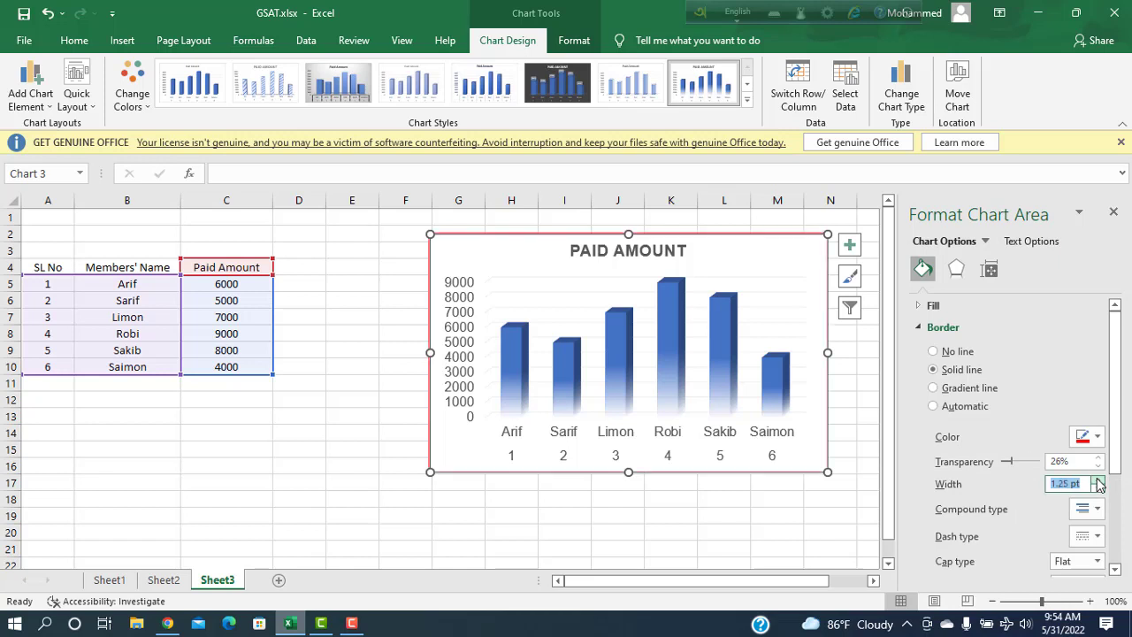
{"action": "left_click", "coordinate": [1099, 480]}
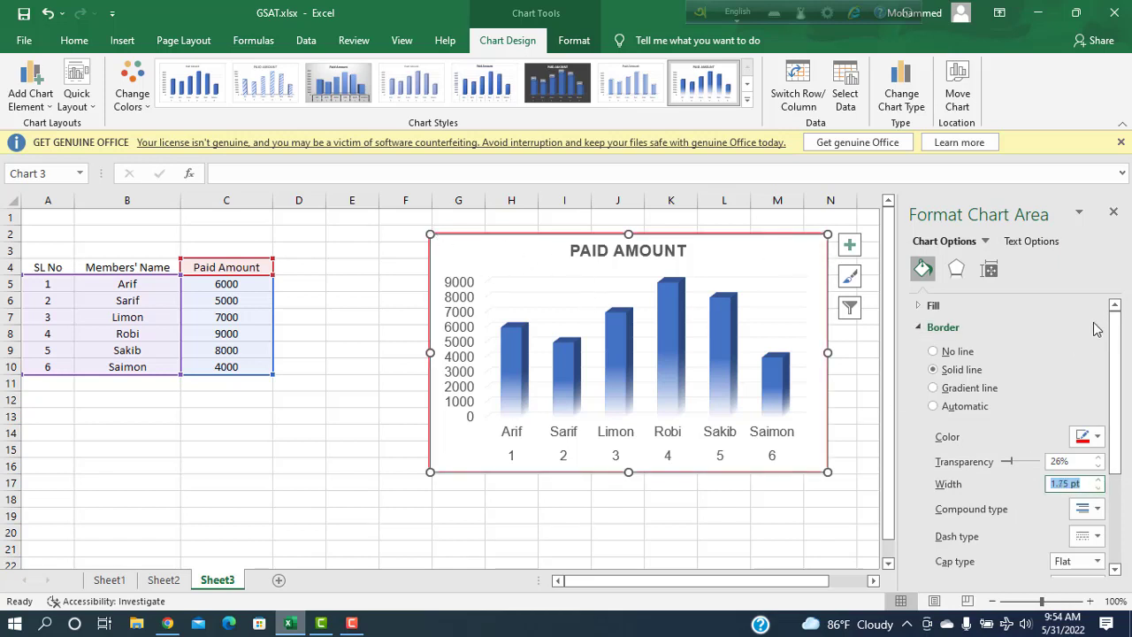
Try a solid light gray fill on the chart area and set it back to no fill.
{"action": "left_click", "coordinate": [916, 329]}
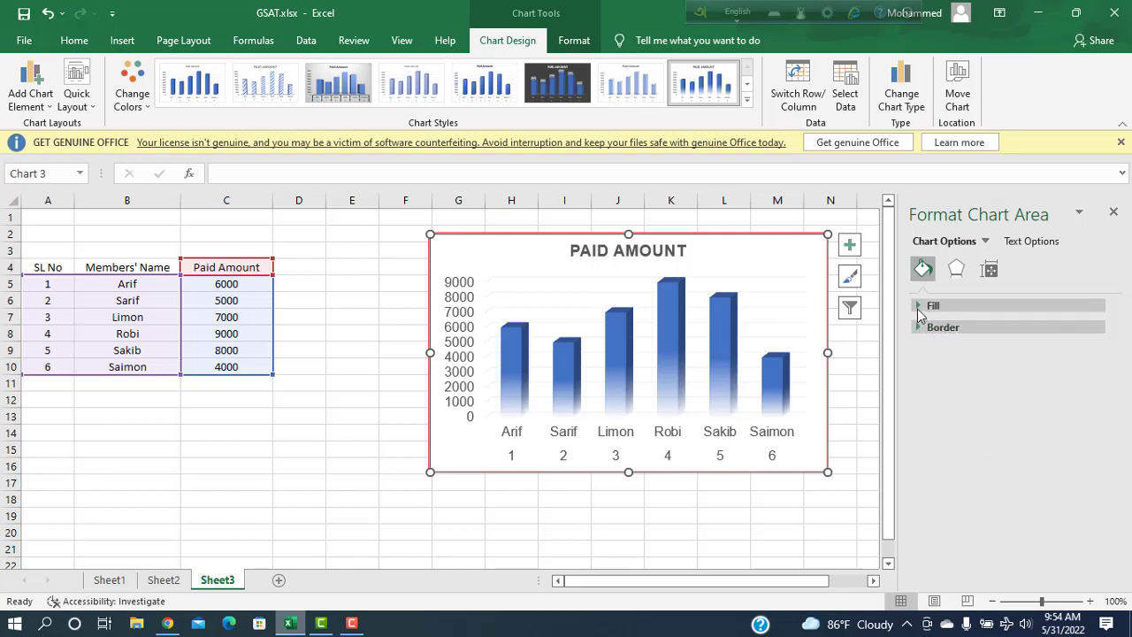
{"action": "left_click", "coordinate": [920, 310]}
{"action": "left_click", "coordinate": [937, 350]}
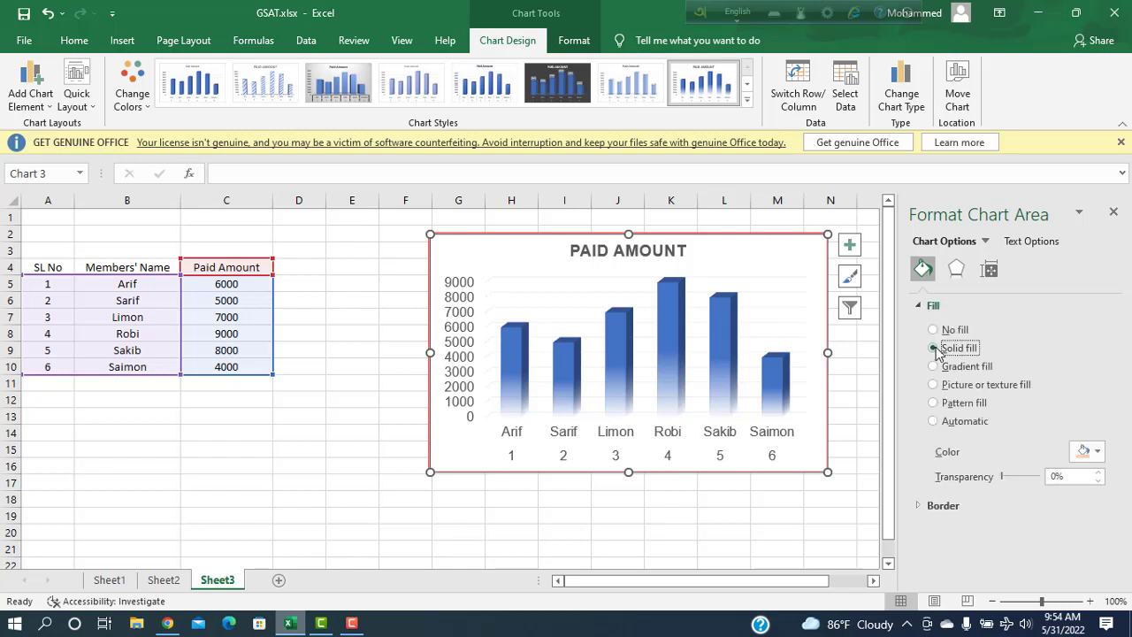
{"action": "left_click", "coordinate": [1093, 451]}
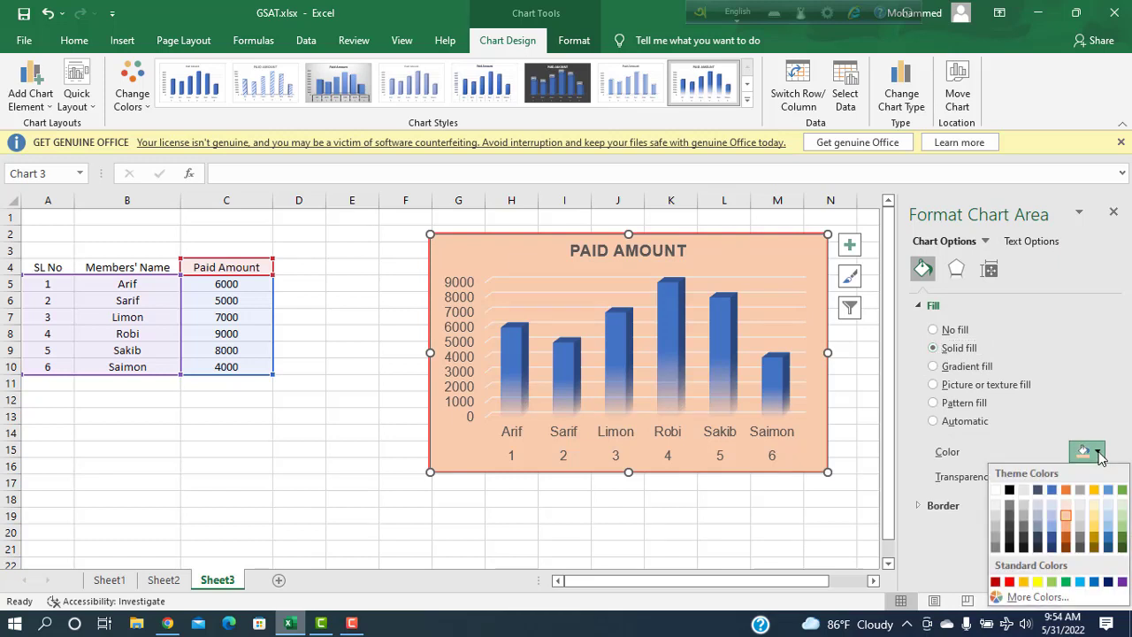
{"action": "left_click", "coordinate": [1080, 516]}
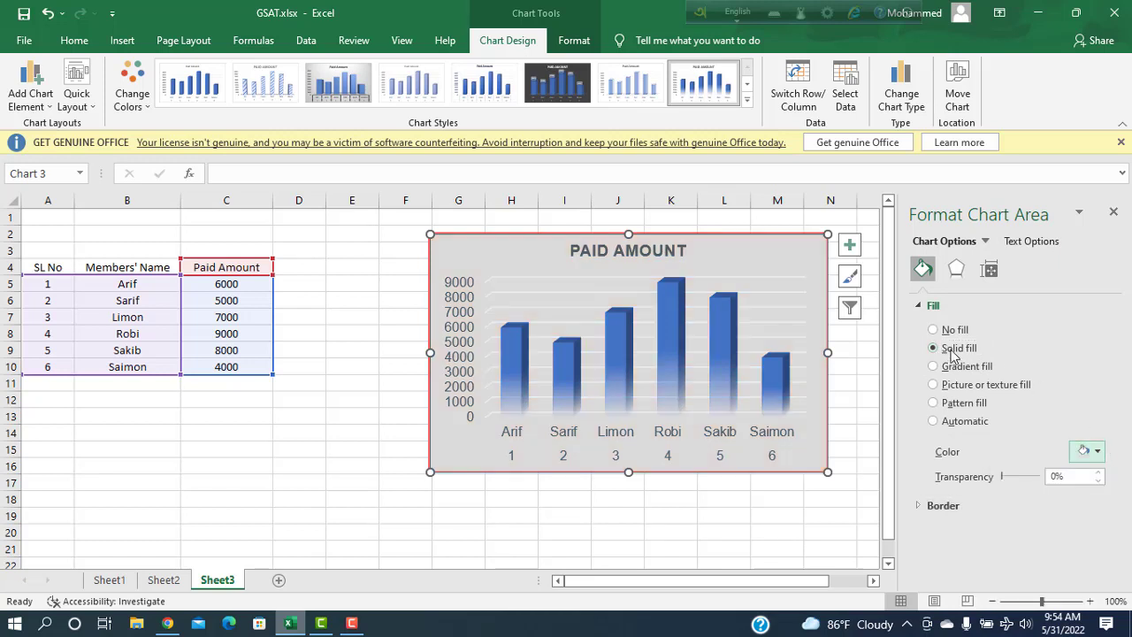
{"action": "left_click", "coordinate": [932, 330]}
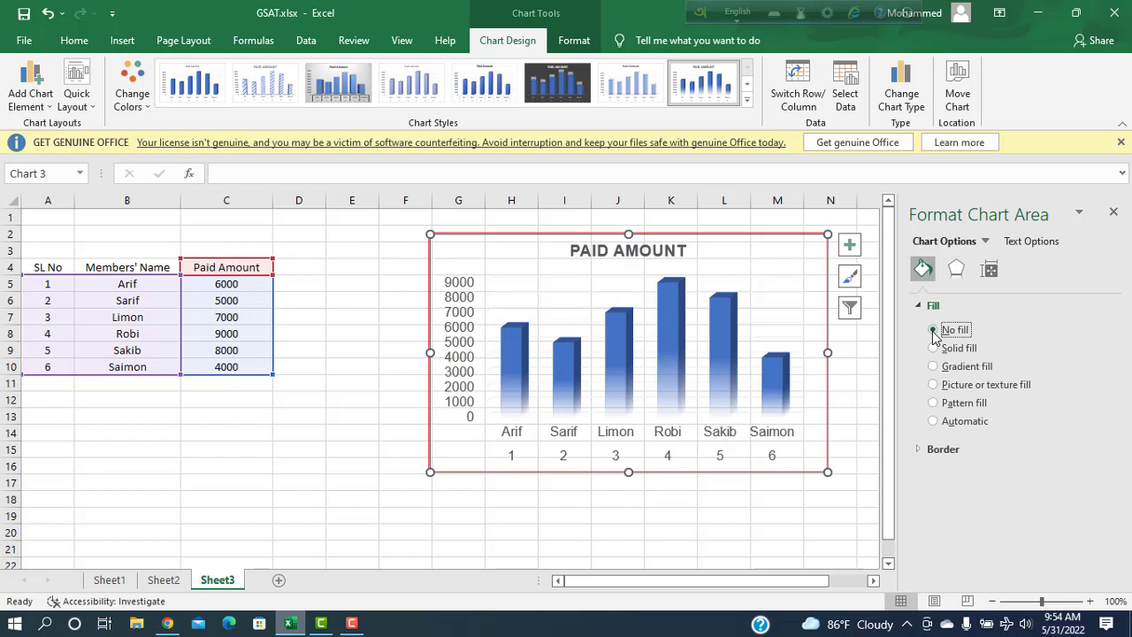
Give the chart area a solid fill, trying light blue-gray before settling on light orange.
{"action": "left_click", "coordinate": [933, 349]}
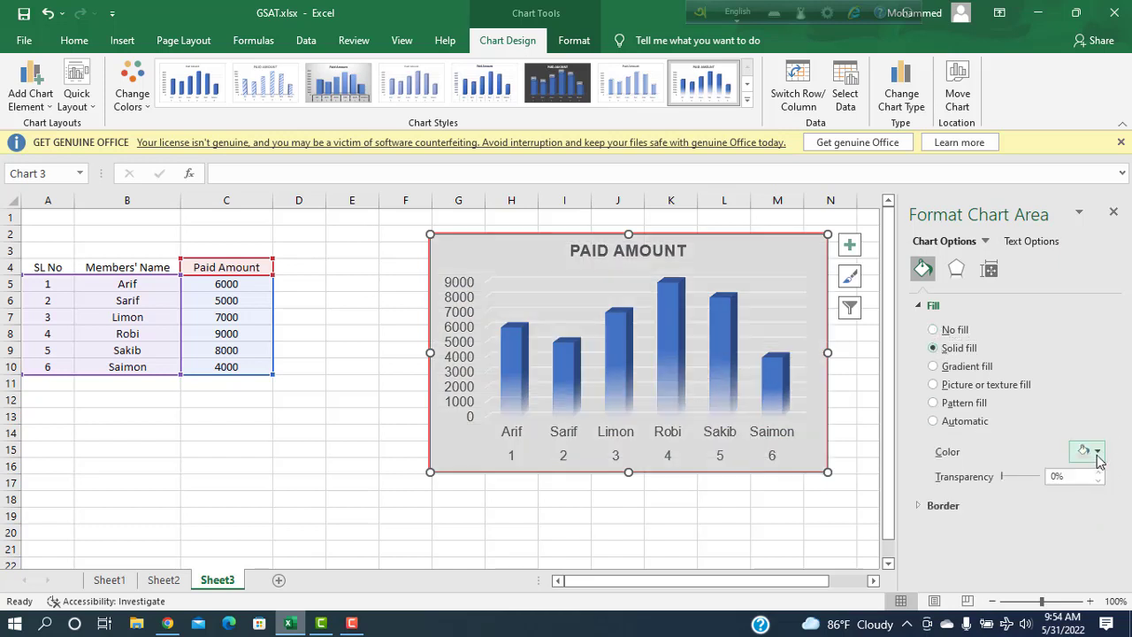
{"action": "left_click", "coordinate": [1093, 451]}
{"action": "left_click", "coordinate": [1038, 517]}
{"action": "left_click", "coordinate": [1098, 452]}
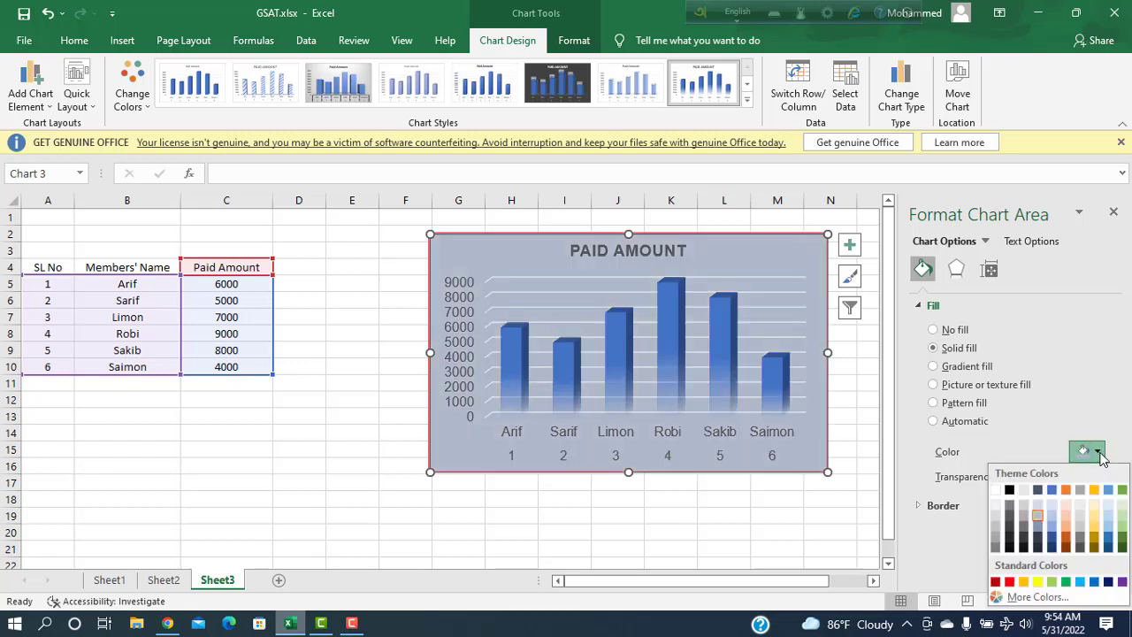
{"action": "left_click", "coordinate": [1069, 516]}
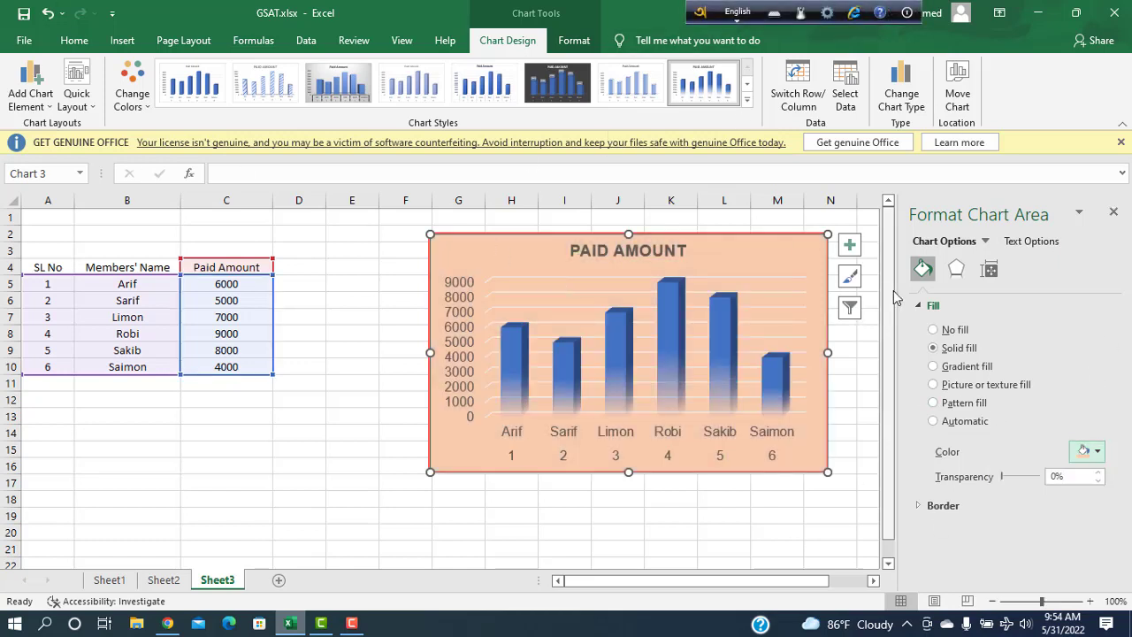
{"action": "left_click", "coordinate": [919, 305]}
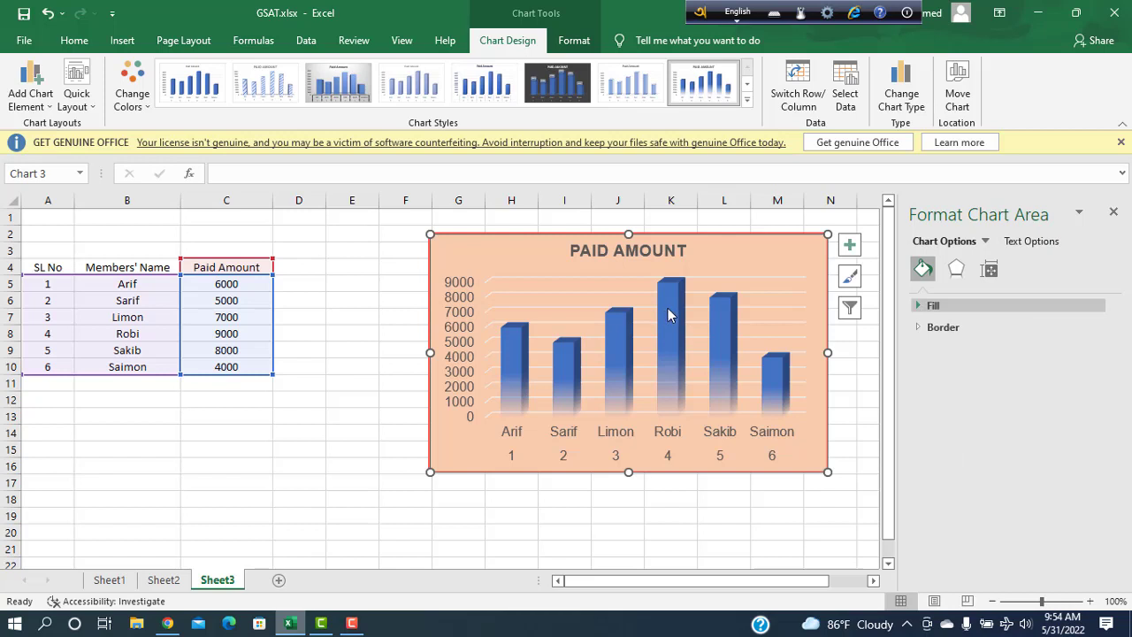
Apply a gradient fill to the paid amount columns, moving the dark blue stop near the start and recoloring it gray.
{"action": "left_click", "coordinate": [667, 316]}
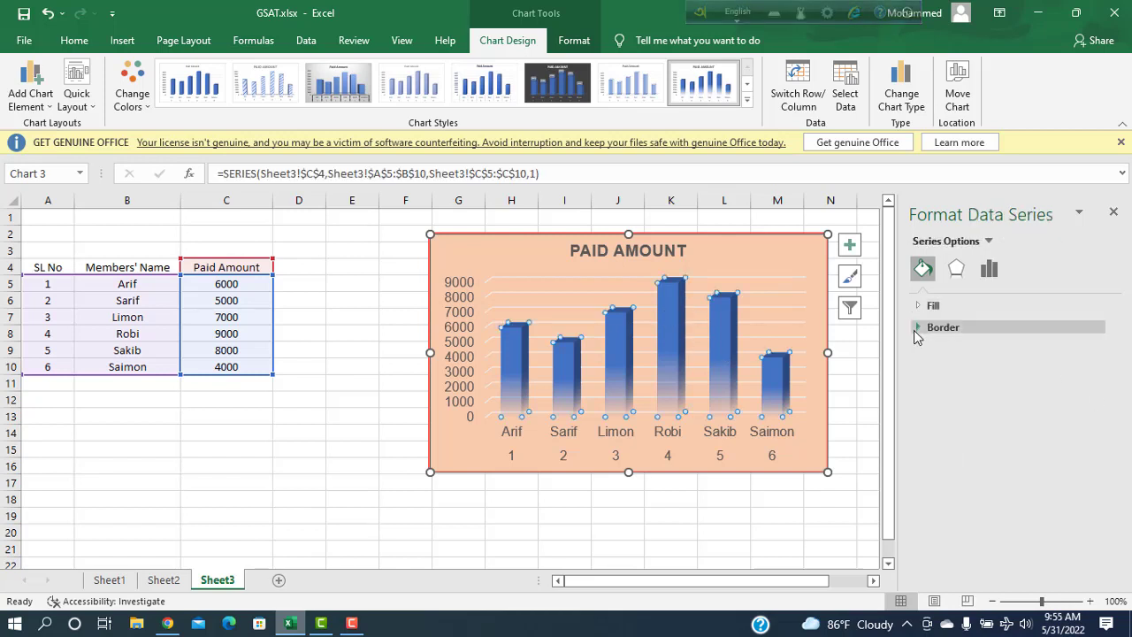
{"action": "left_click", "coordinate": [921, 306]}
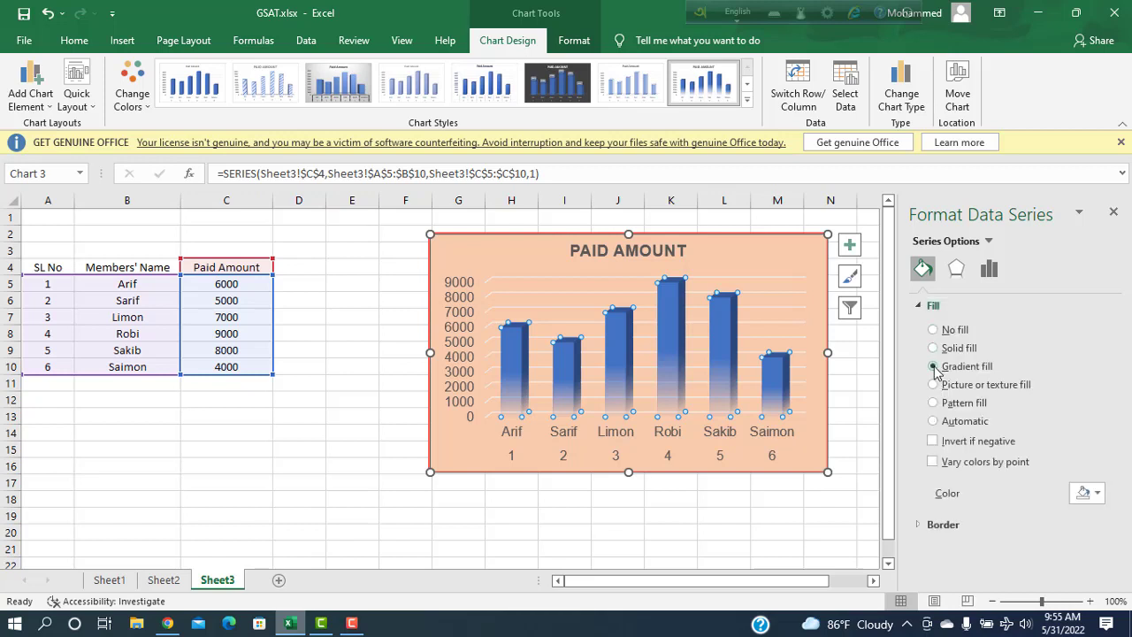
{"action": "left_click", "coordinate": [933, 367]}
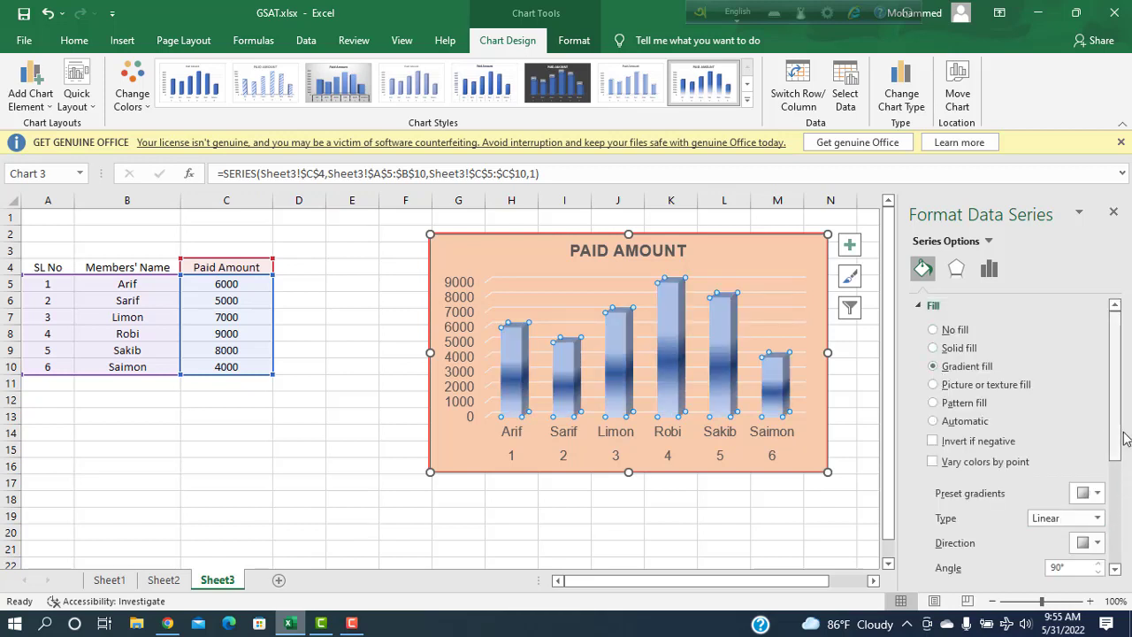
{"action": "left_click_drag", "start_coordinate": [1124, 440], "coordinate": [1126, 484]}
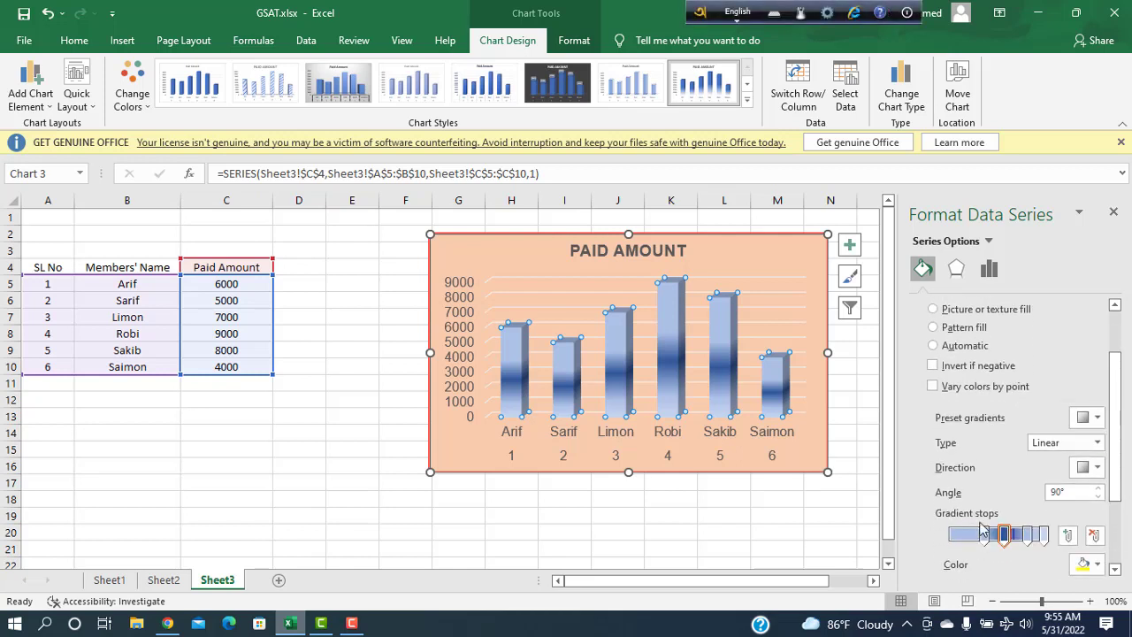
{"action": "left_click_drag", "start_coordinate": [1003, 534], "coordinate": [961, 541]}
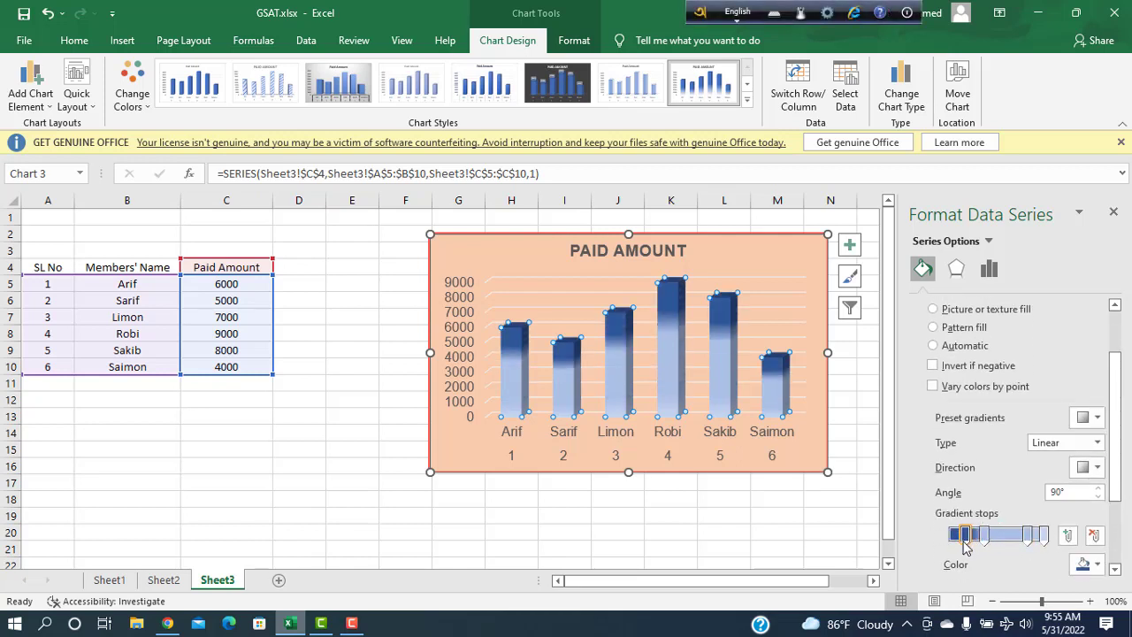
{"action": "left_click", "coordinate": [1097, 564]}
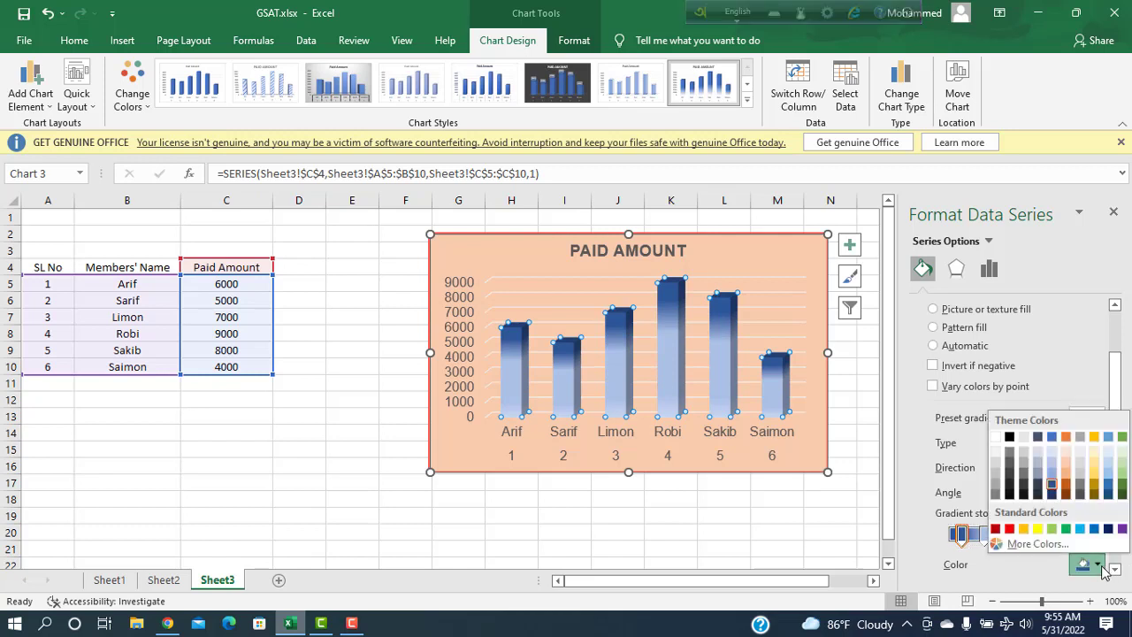
{"action": "left_click", "coordinate": [996, 491]}
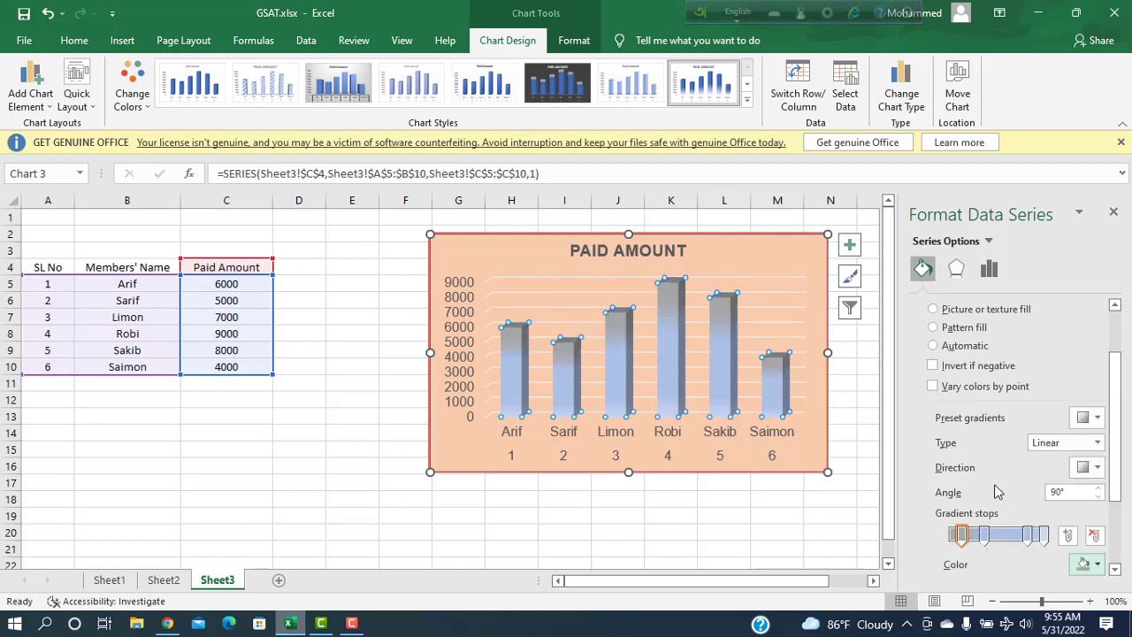
Rearrange the columns' gradient stops with light blue near the start, set the gradient type to Radial and close the formatting pane.
{"action": "left_click", "coordinate": [997, 538]}
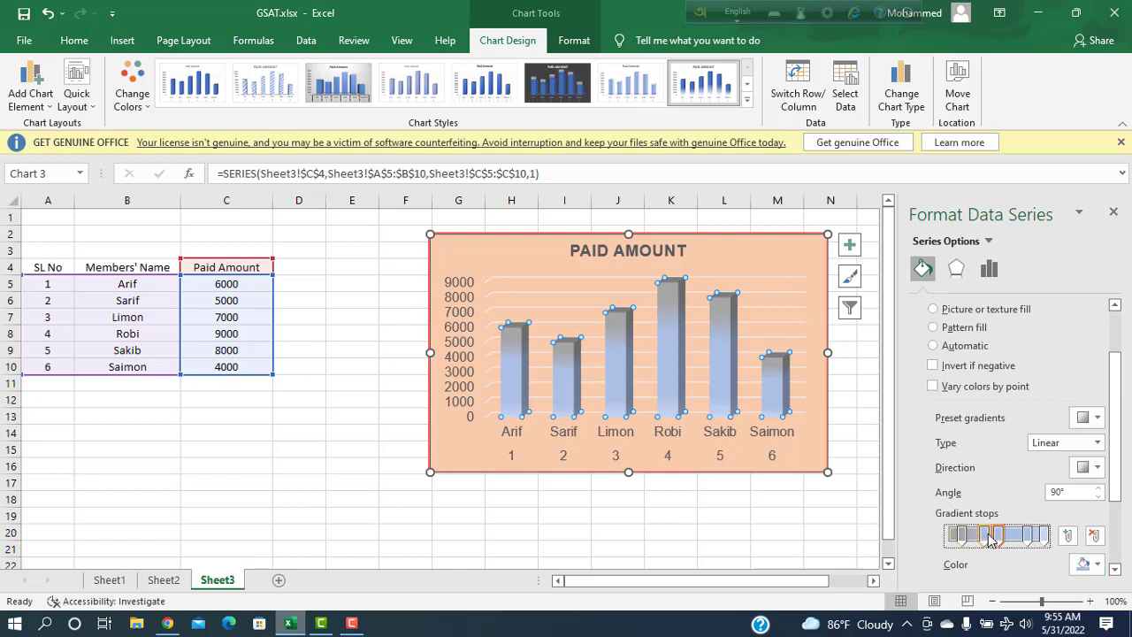
{"action": "mouse_move", "coordinate": [989, 537]}
{"action": "left_mouse_down"}
{"action": "mouse_move", "coordinate": [1013, 542]}
{"action": "mouse_move", "coordinate": [958, 540]}
{"action": "left_mouse_up"}
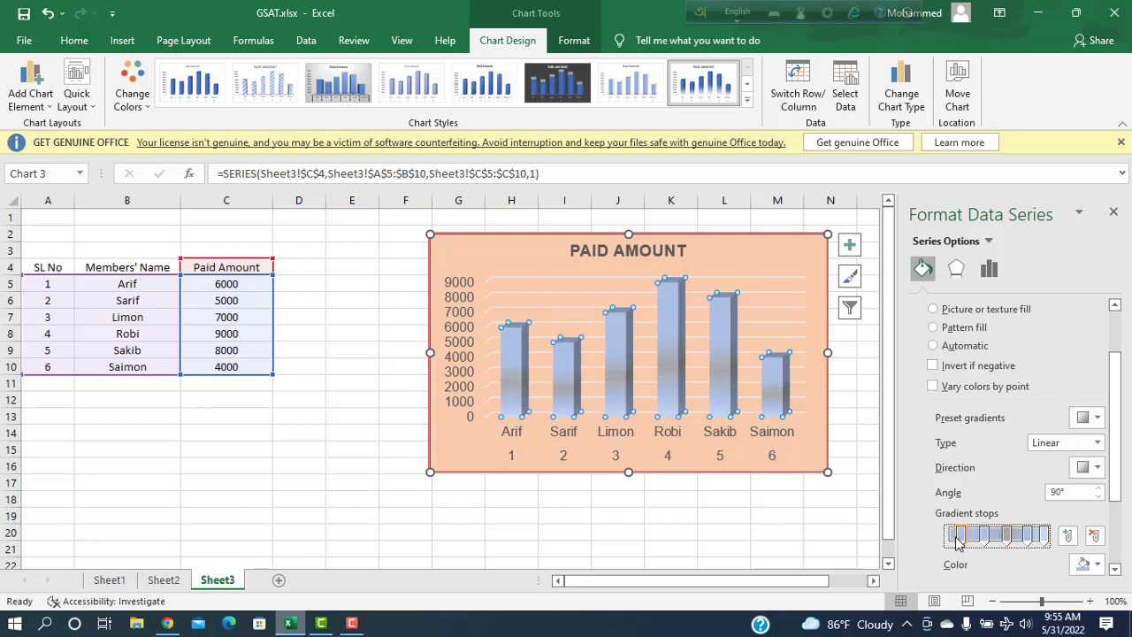
{"action": "left_click", "coordinate": [1096, 442]}
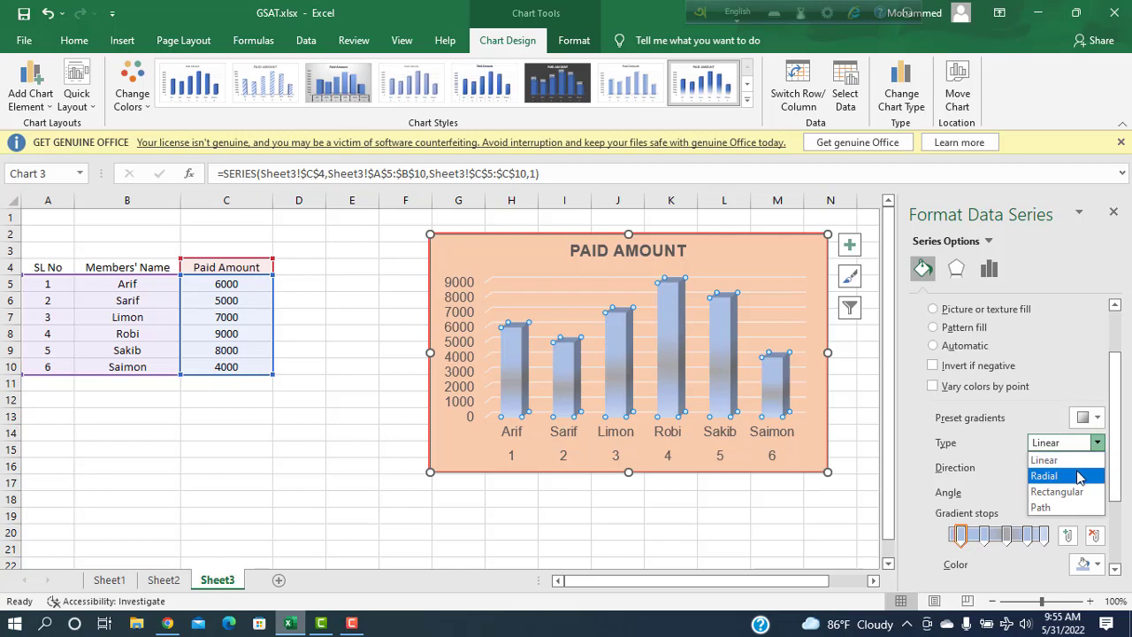
{"action": "left_click", "coordinate": [1079, 475]}
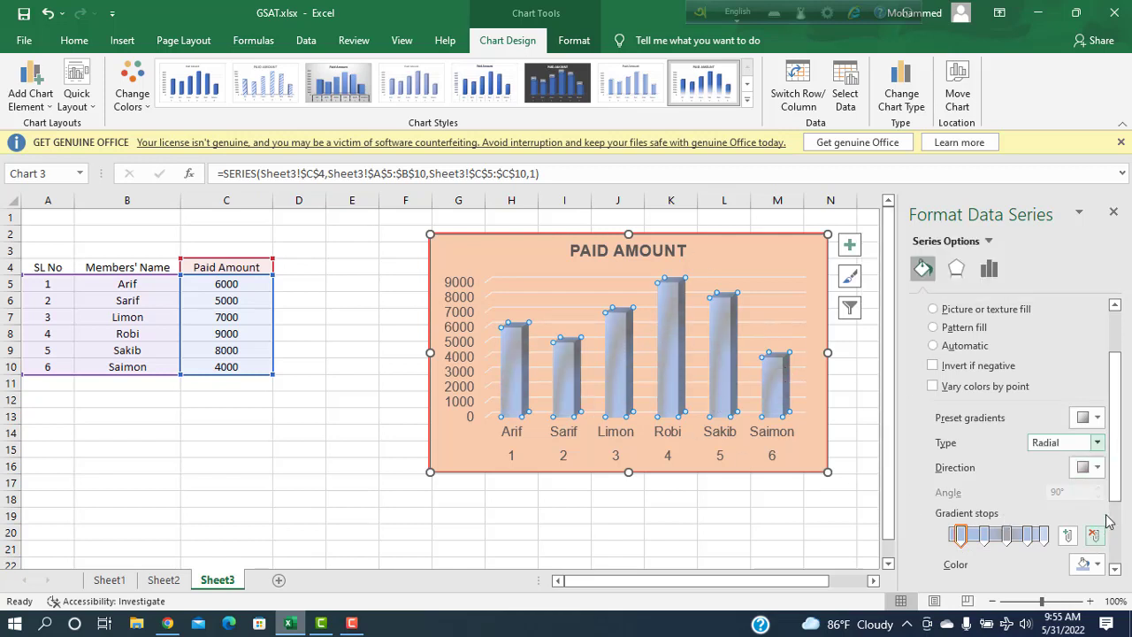
{"action": "left_click", "coordinate": [1113, 215]}
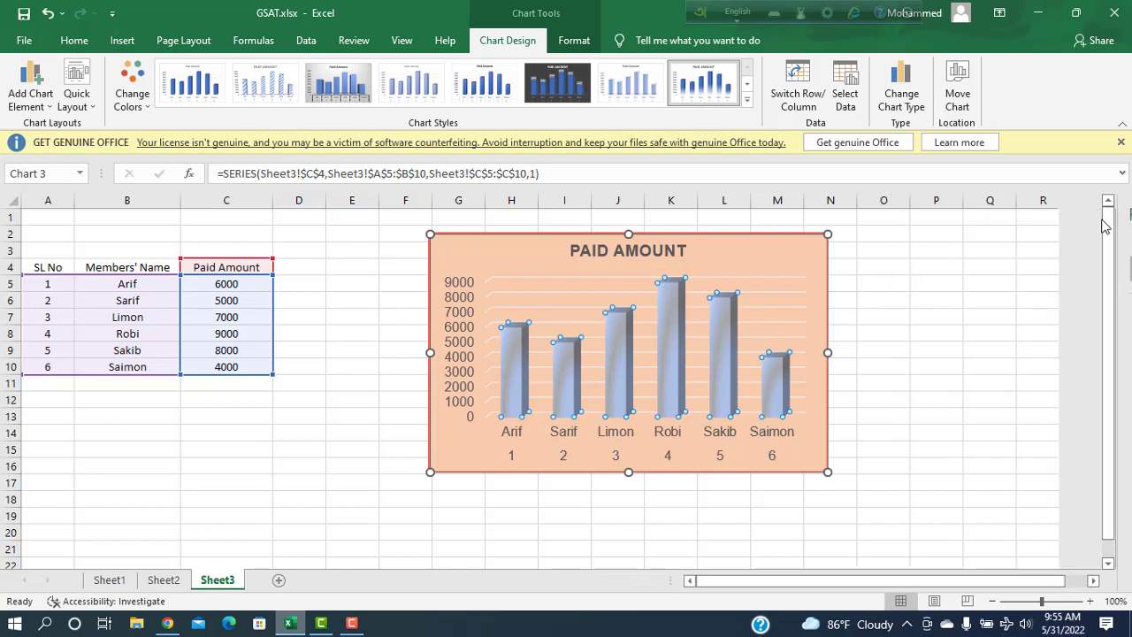
Move the chart right so it spans columns J to Q and deselect it.
{"action": "left_click_drag", "start_coordinate": [491, 267], "coordinate": [667, 259]}
{"action": "left_click", "coordinate": [121, 40]}
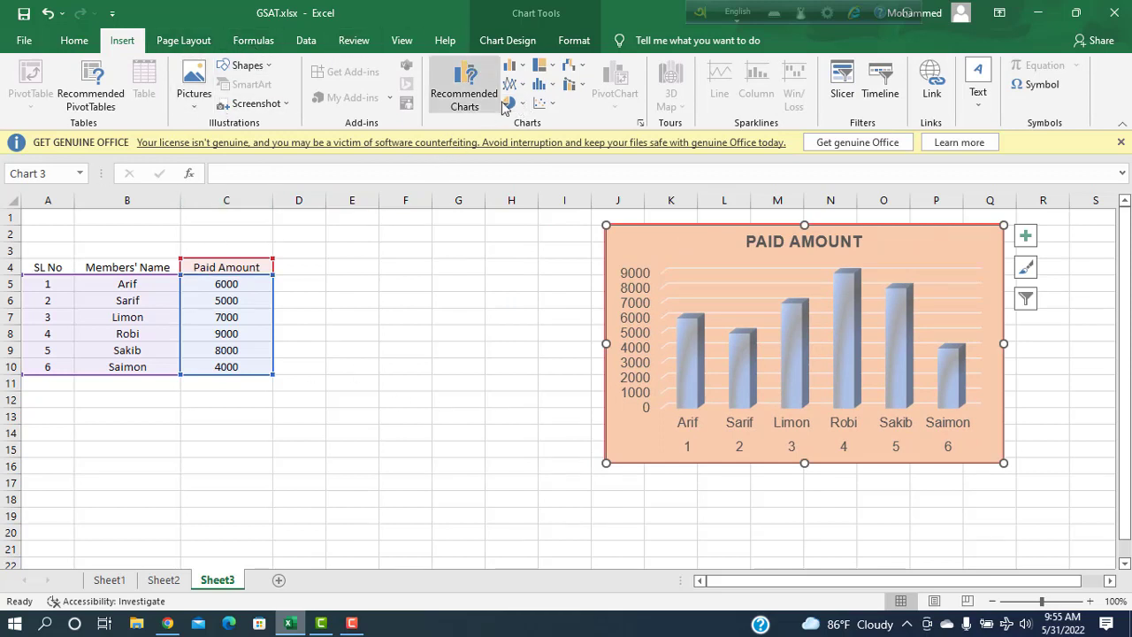
{"action": "left_click", "coordinate": [394, 354]}
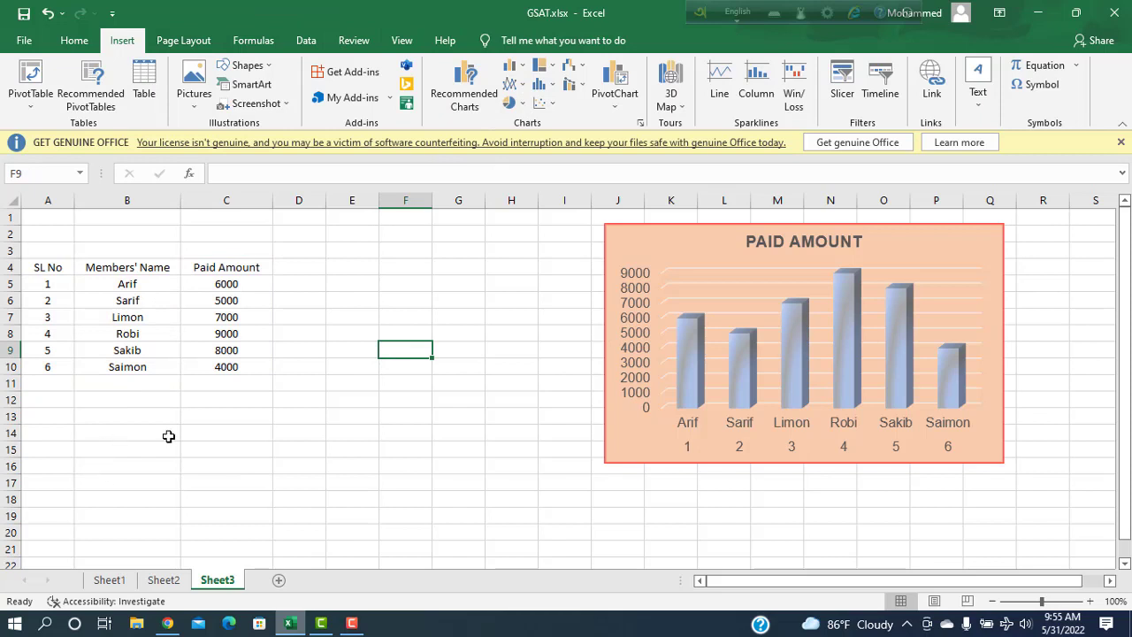
Insert a 3-D pie chart from the table in A4:C10 and move it just below the table.
{"action": "left_click", "coordinate": [203, 432]}
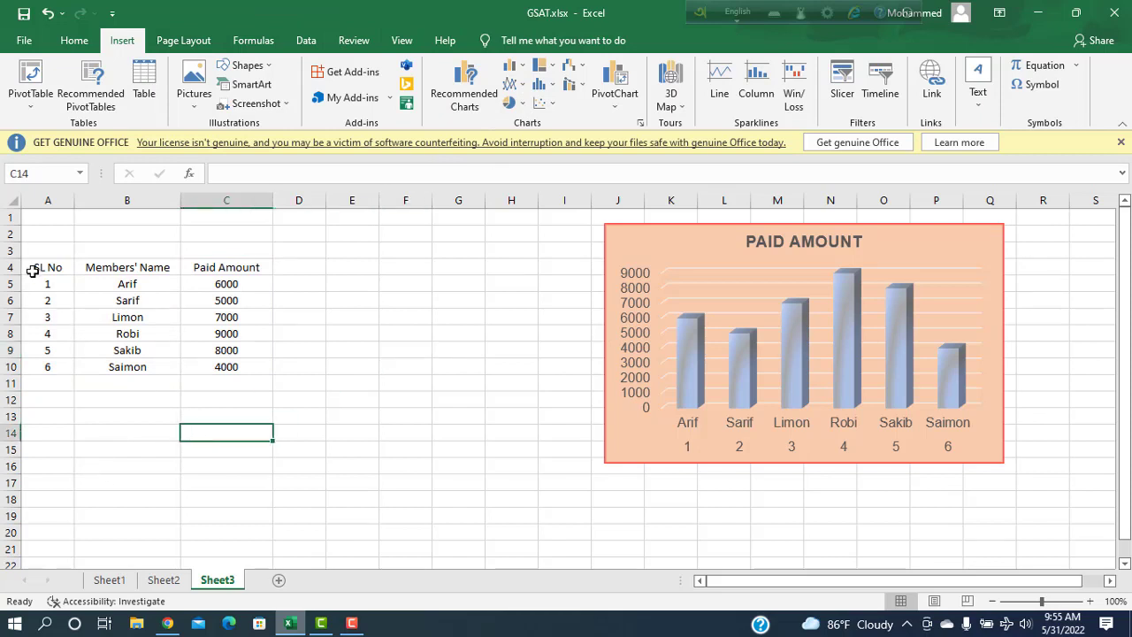
{"action": "left_click_drag", "start_coordinate": [32, 271], "coordinate": [221, 366]}
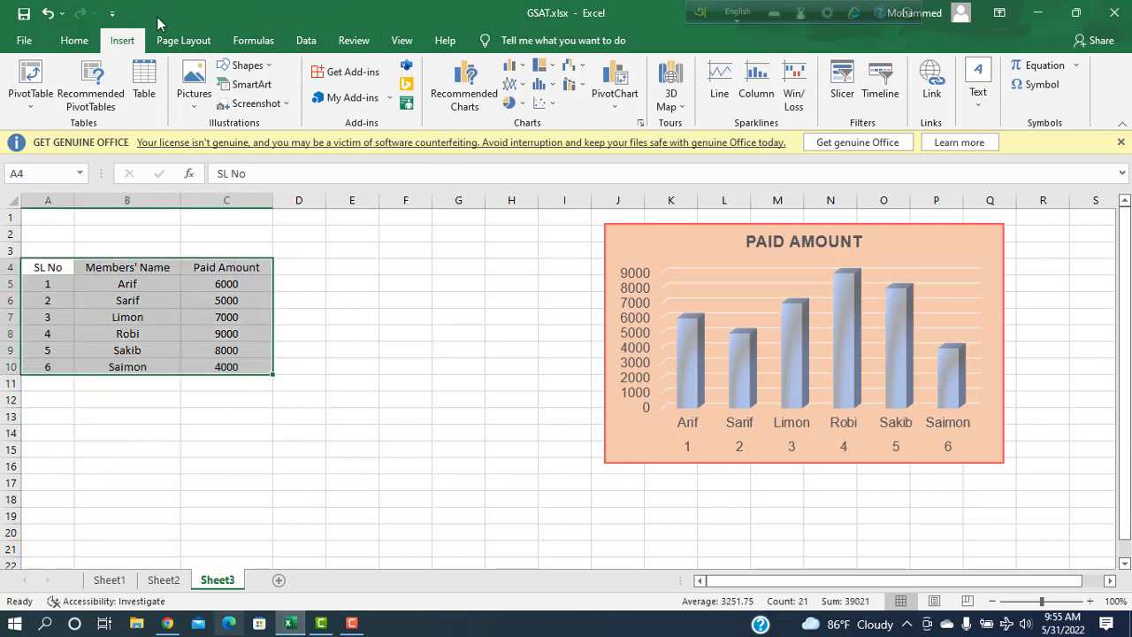
{"action": "left_click", "coordinate": [522, 104]}
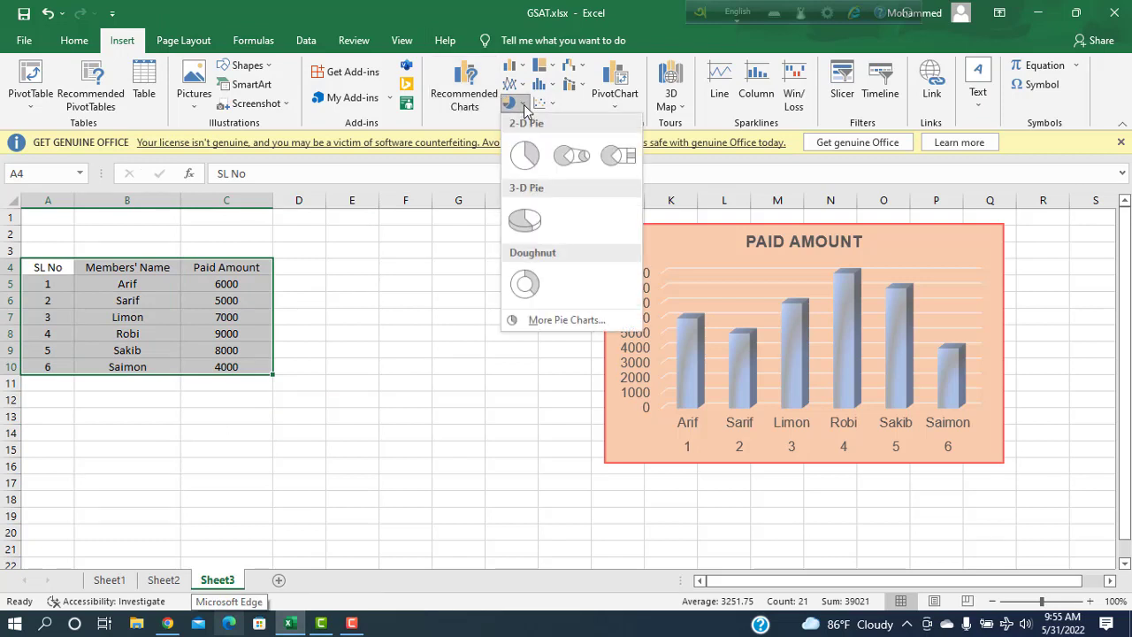
{"action": "left_click", "coordinate": [533, 225]}
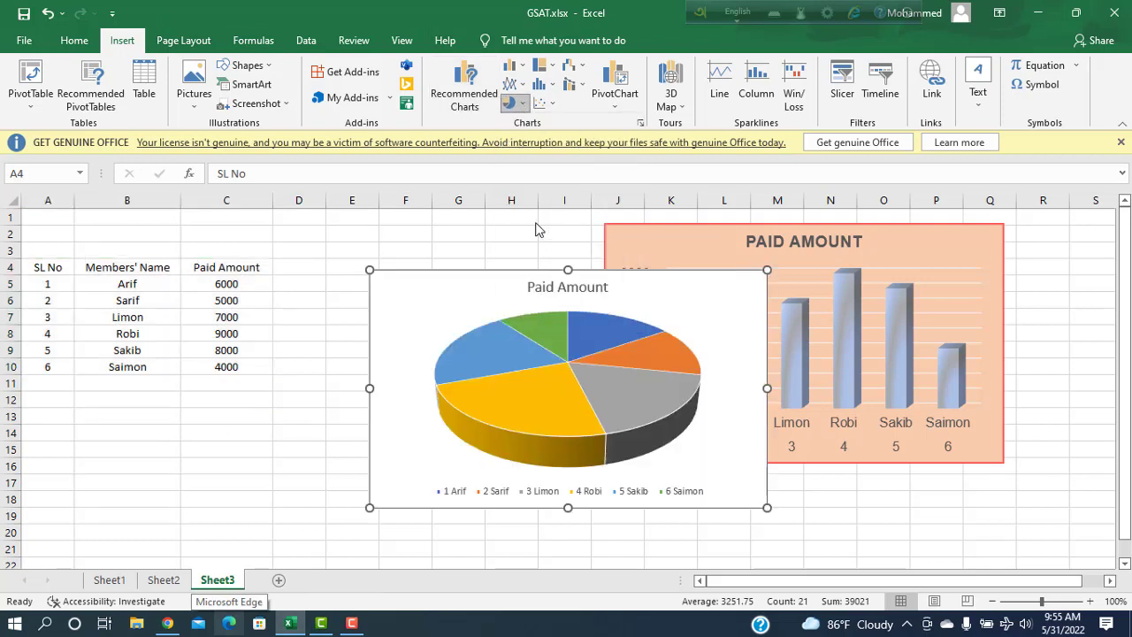
{"action": "left_click_drag", "start_coordinate": [455, 290], "coordinate": [226, 383]}
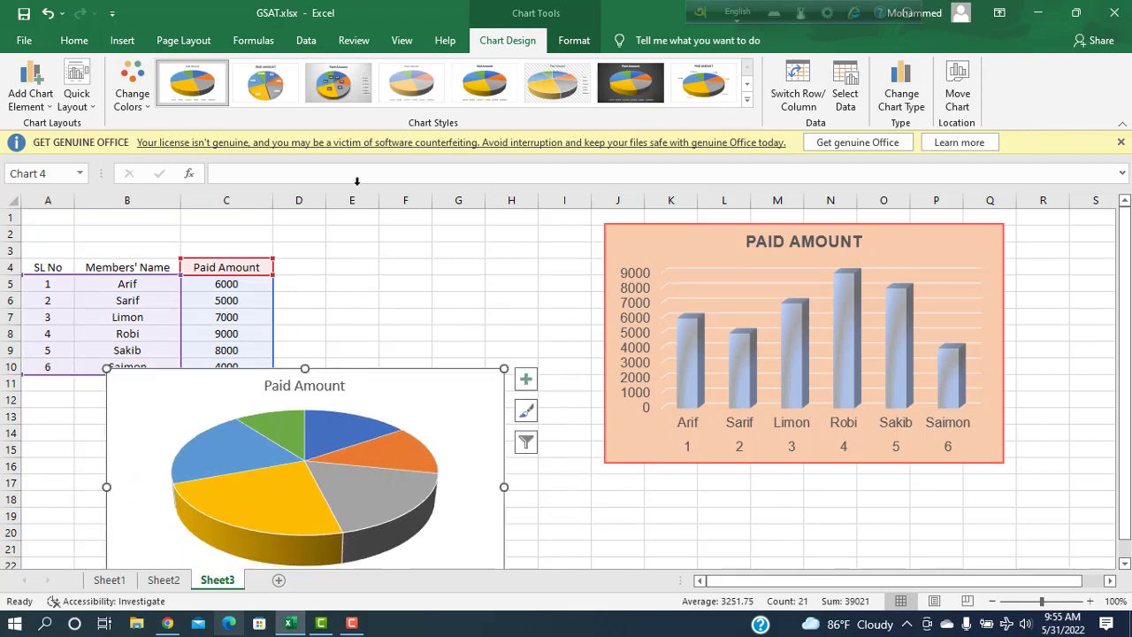
Try the eighth chart style on the pie chart, apply the second style, and move the chart down to start at row 13.
{"action": "left_click", "coordinate": [704, 82]}
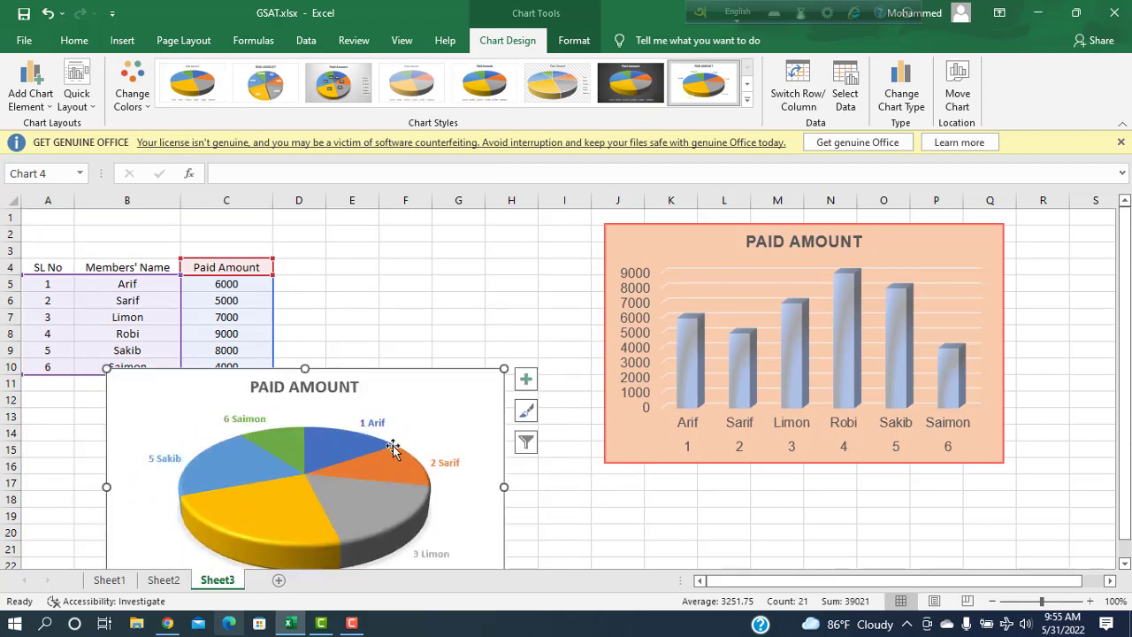
{"action": "left_click", "coordinate": [238, 91]}
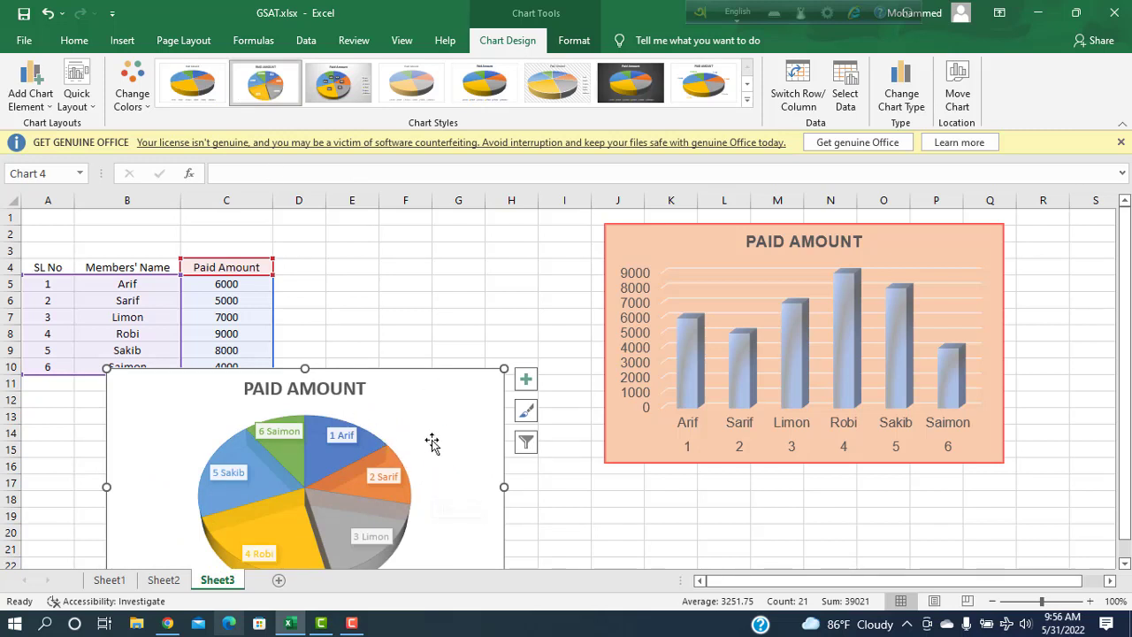
{"action": "scroll", "coordinate": [432, 442], "scroll_direction": "down", "scroll_amount": 2}
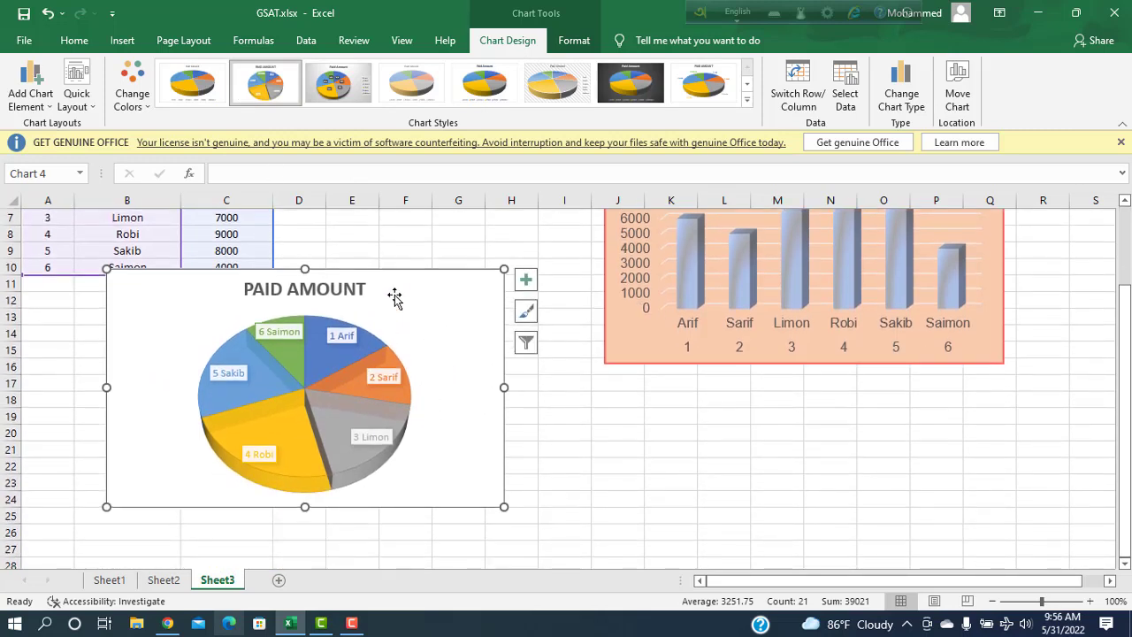
{"action": "left_click_drag", "start_coordinate": [395, 298], "coordinate": [395, 341]}
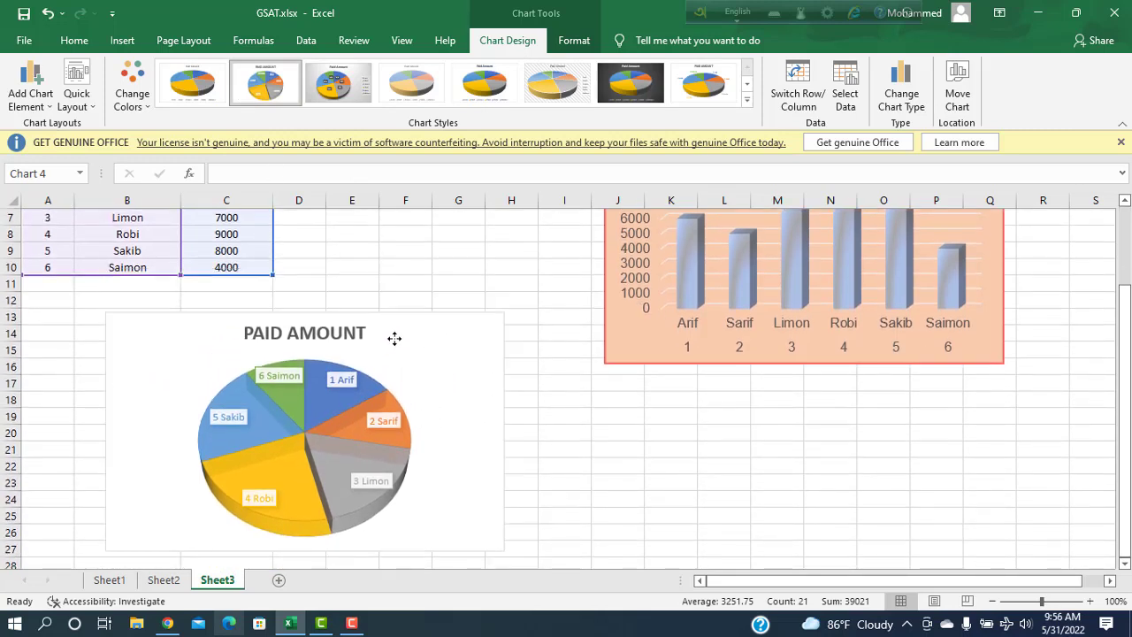
Set the pie chart's text to Arial at size 12.
{"action": "left_click", "coordinate": [121, 41]}
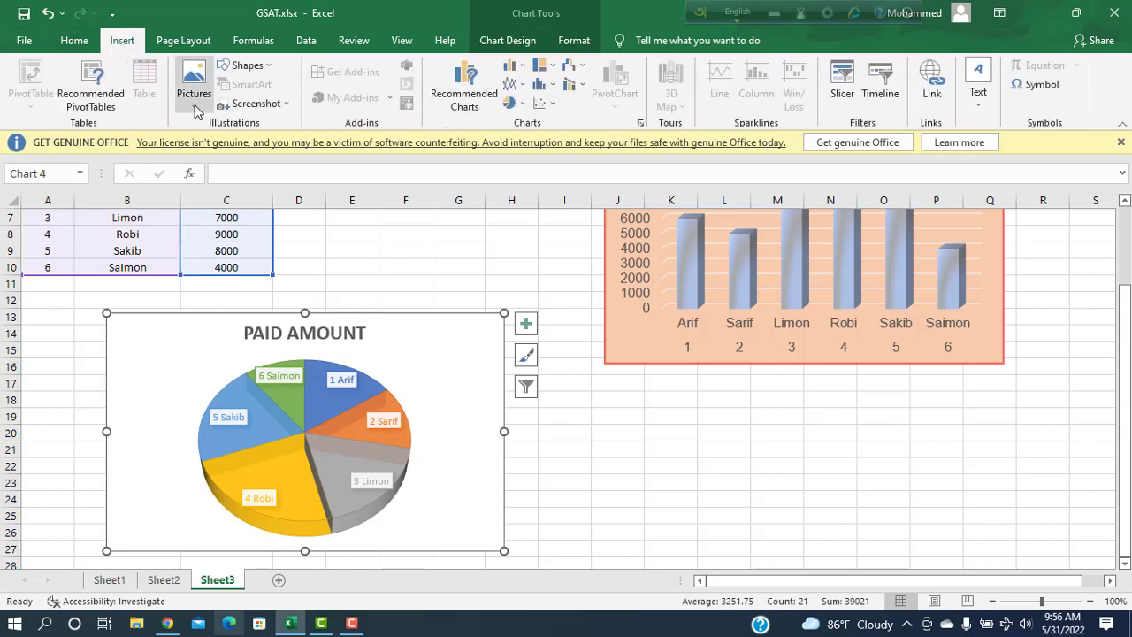
{"action": "left_click", "coordinate": [75, 39]}
{"action": "left_click", "coordinate": [149, 72]}
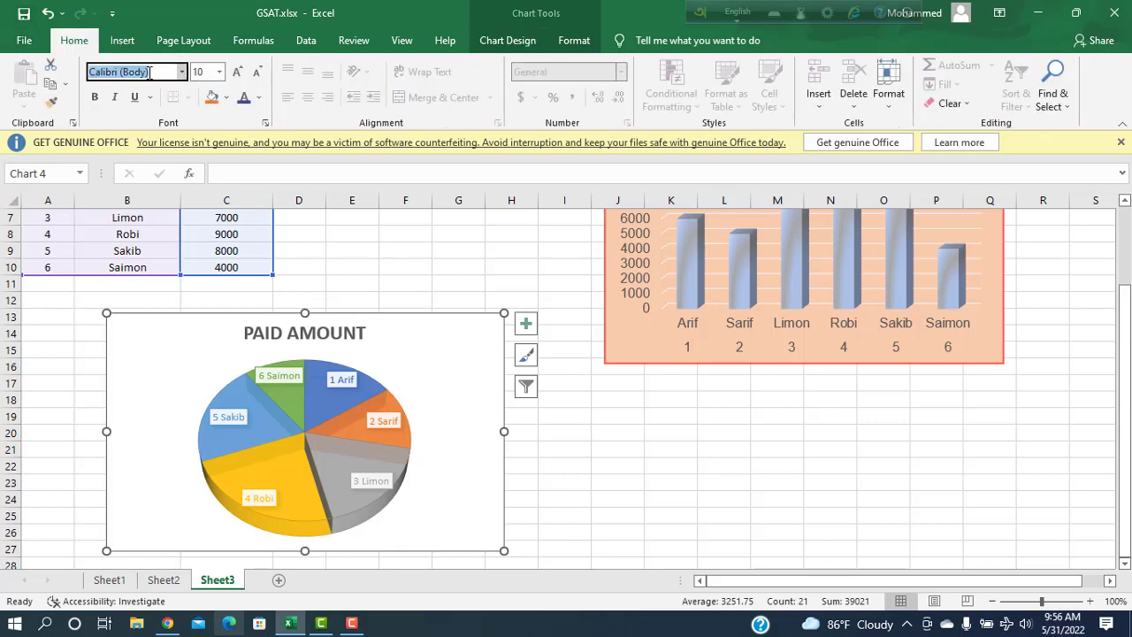
{"action": "type", "text": "Arial"}
{"action": "key", "text": "Return"}
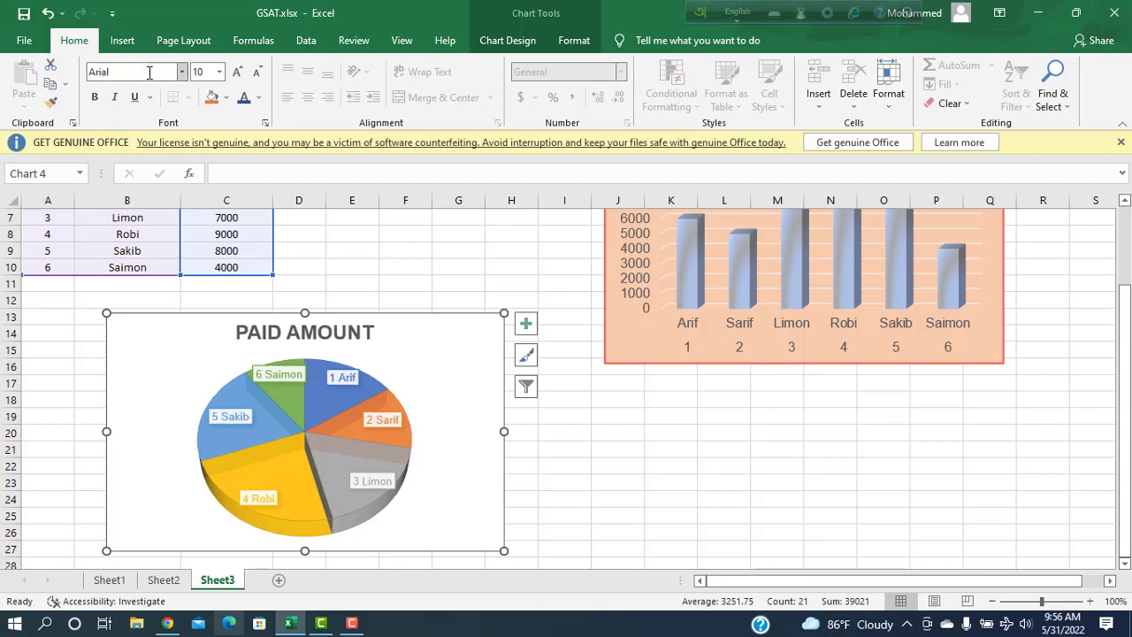
{"action": "left_click", "coordinate": [200, 73]}
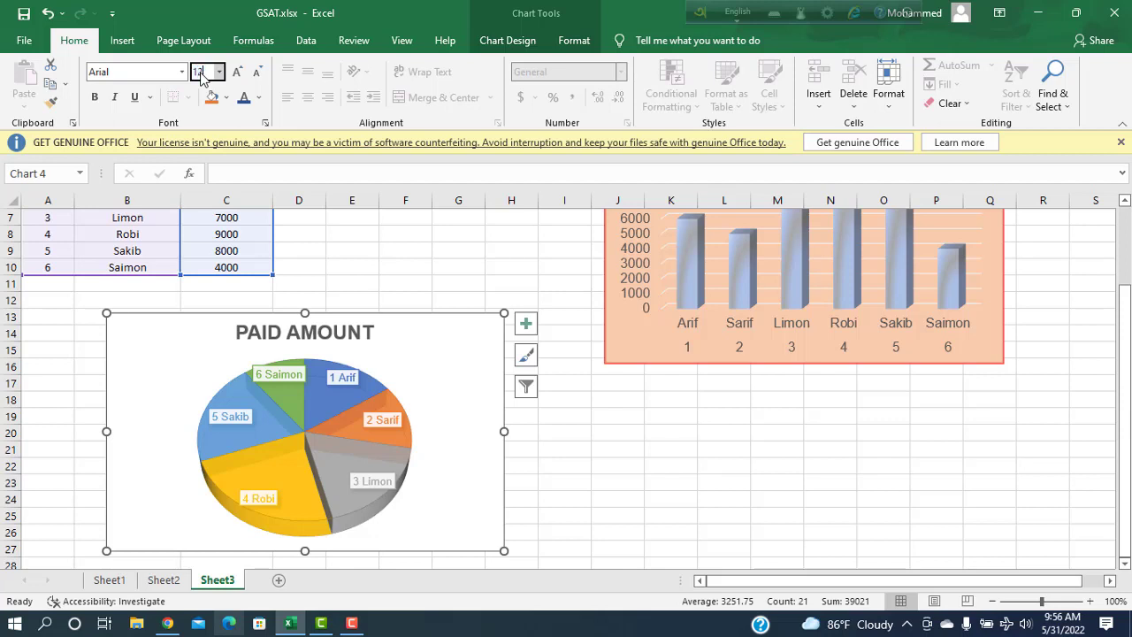
{"action": "type", "text": "12"}
{"action": "key", "text": "Return"}
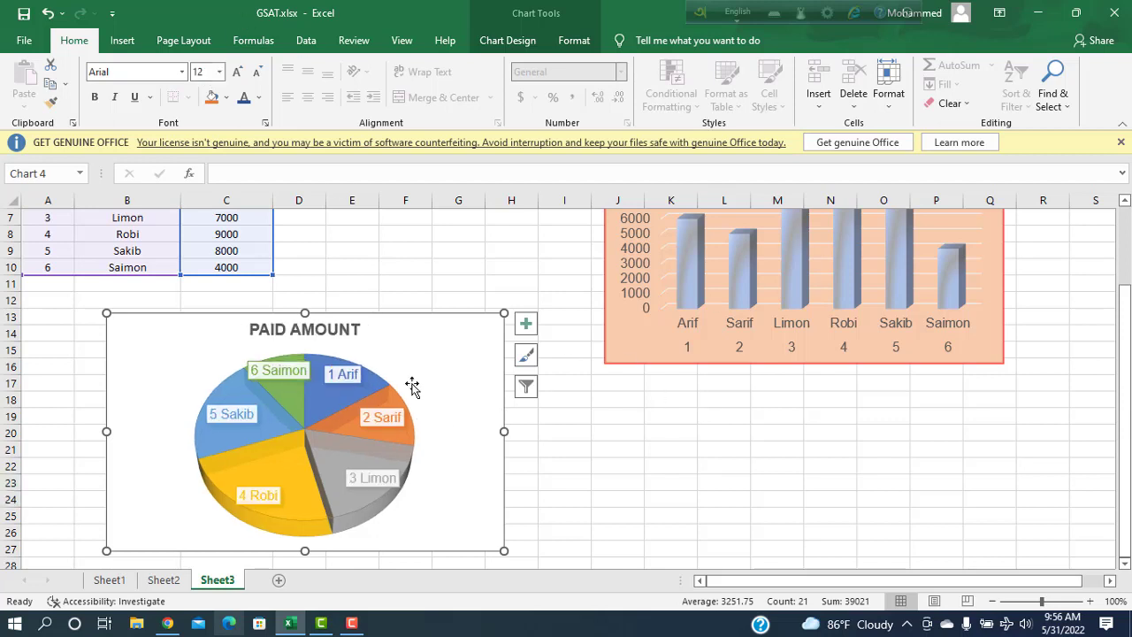
Open the pie series formatting options and apply the eighth chart style, with labels outside the slices.
{"action": "left_click", "coordinate": [311, 453]}
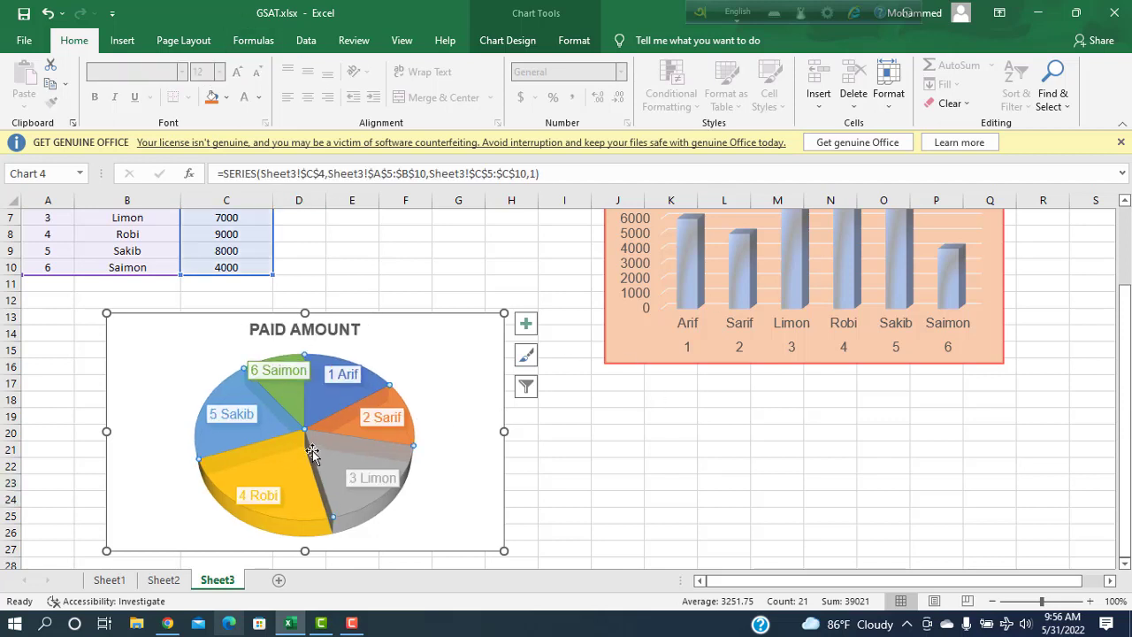
{"action": "double_click", "coordinate": [311, 453]}
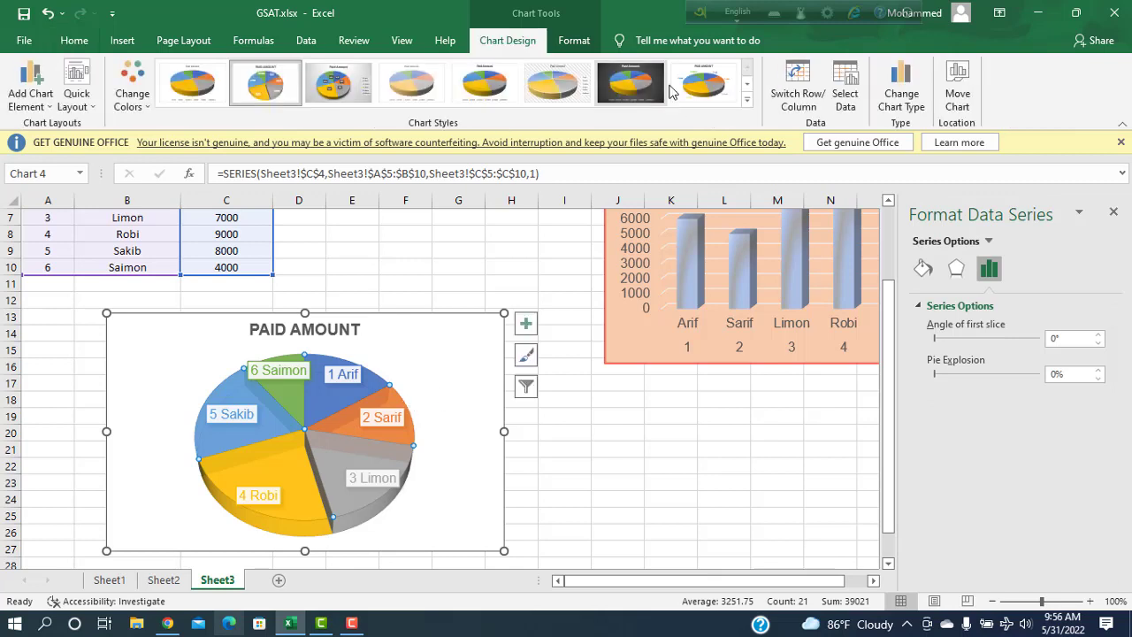
{"action": "left_click", "coordinate": [698, 83]}
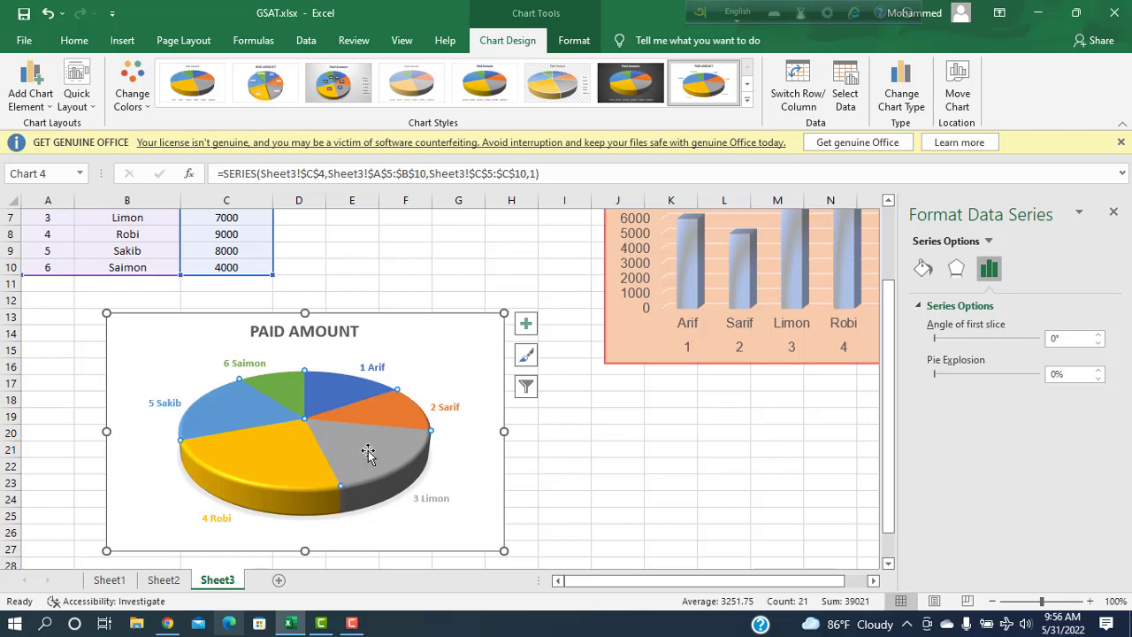
{"action": "mouse_move", "coordinate": [368, 452]}
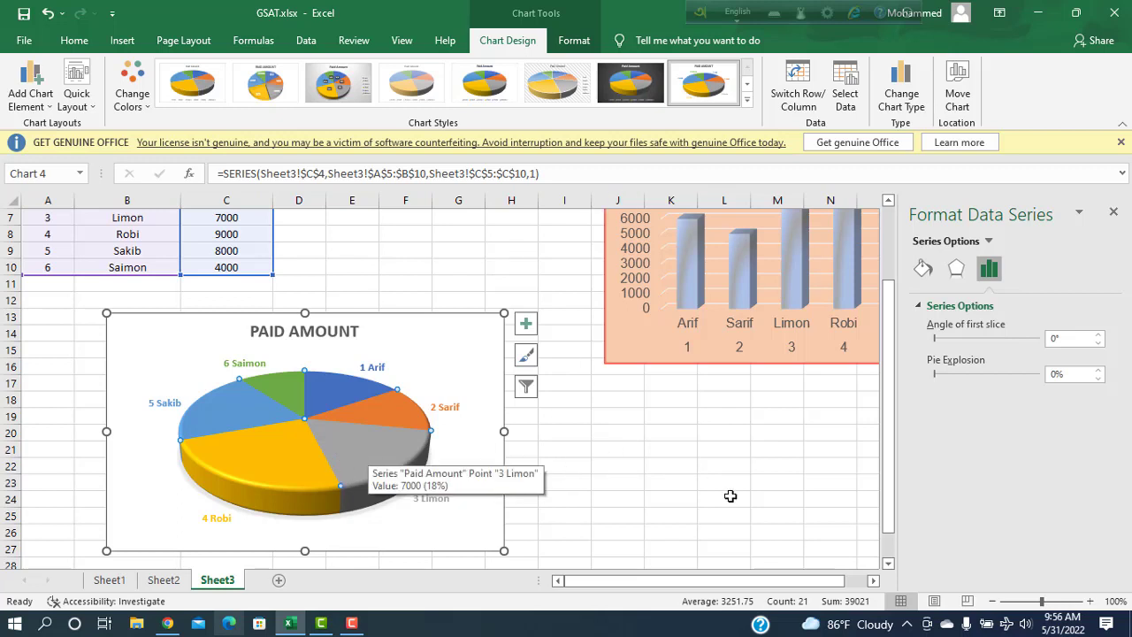
{"action": "left_click", "coordinate": [636, 481]}
Give the gray third slice a gradient fill, recoloring the 12% stop dark gray and setting the gradient type to Linear.
{"action": "left_click", "coordinate": [306, 450]}
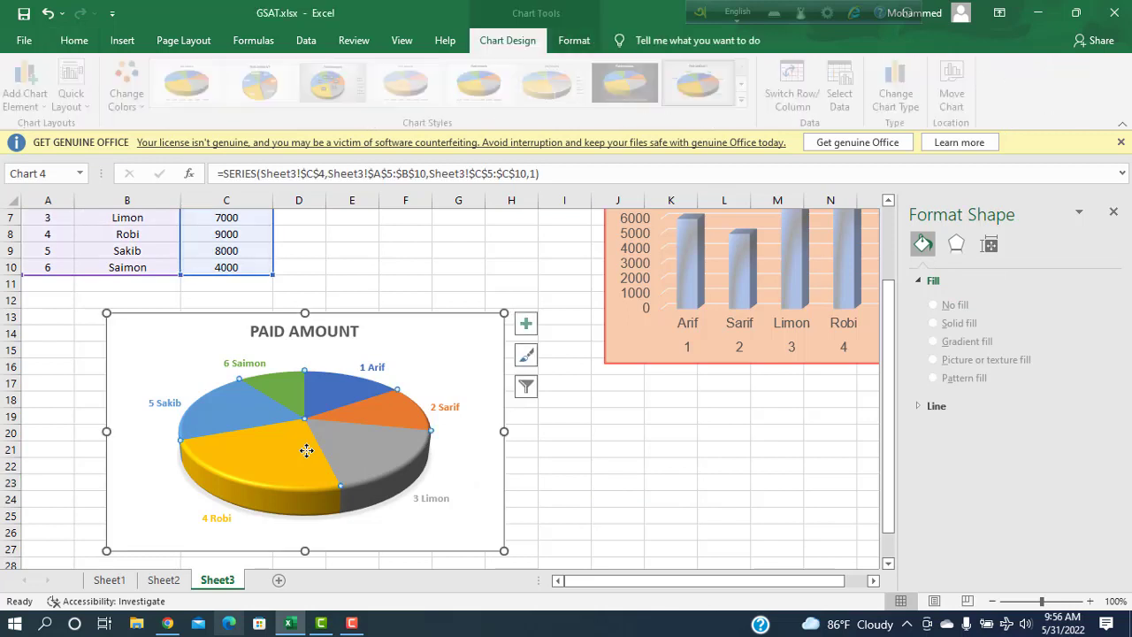
{"action": "left_click", "coordinate": [922, 269]}
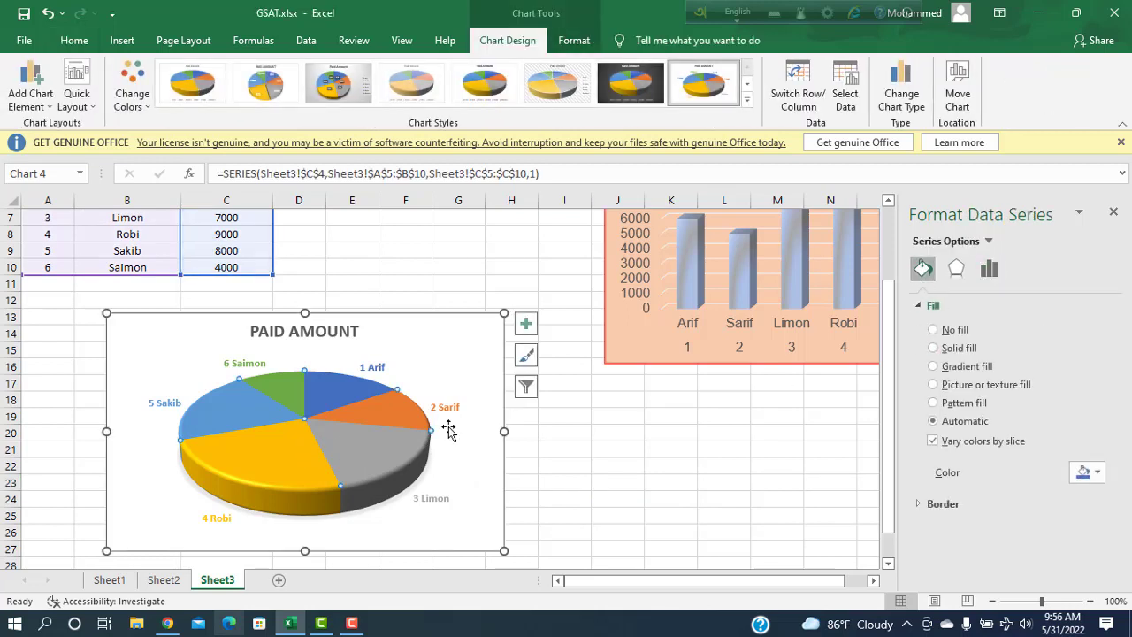
{"action": "left_click", "coordinate": [369, 450]}
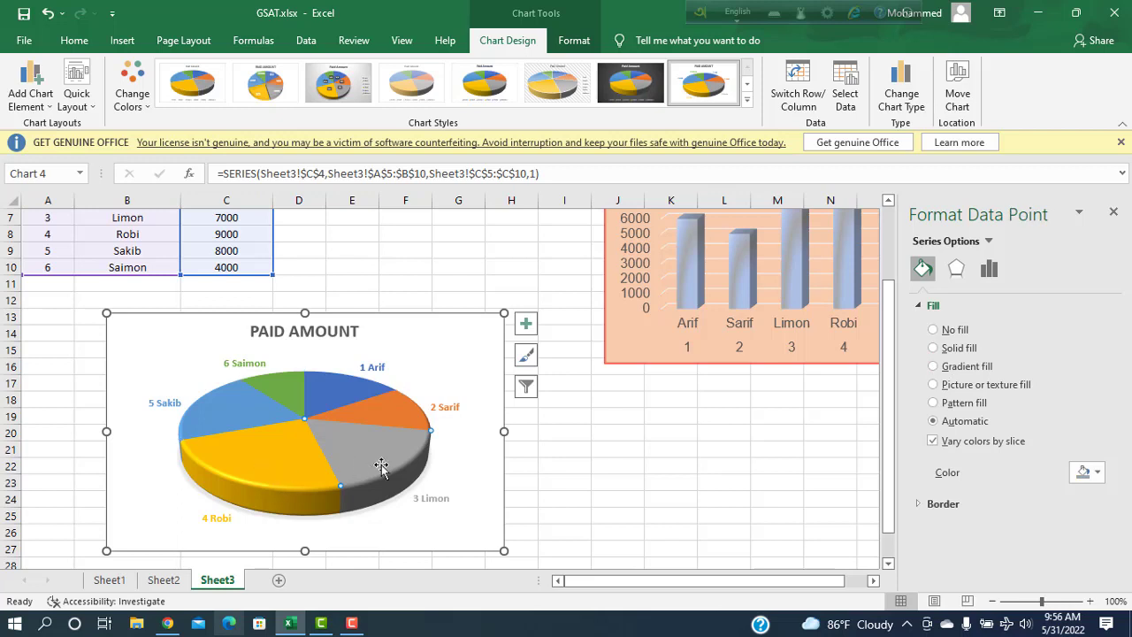
{"action": "left_click", "coordinate": [932, 366]}
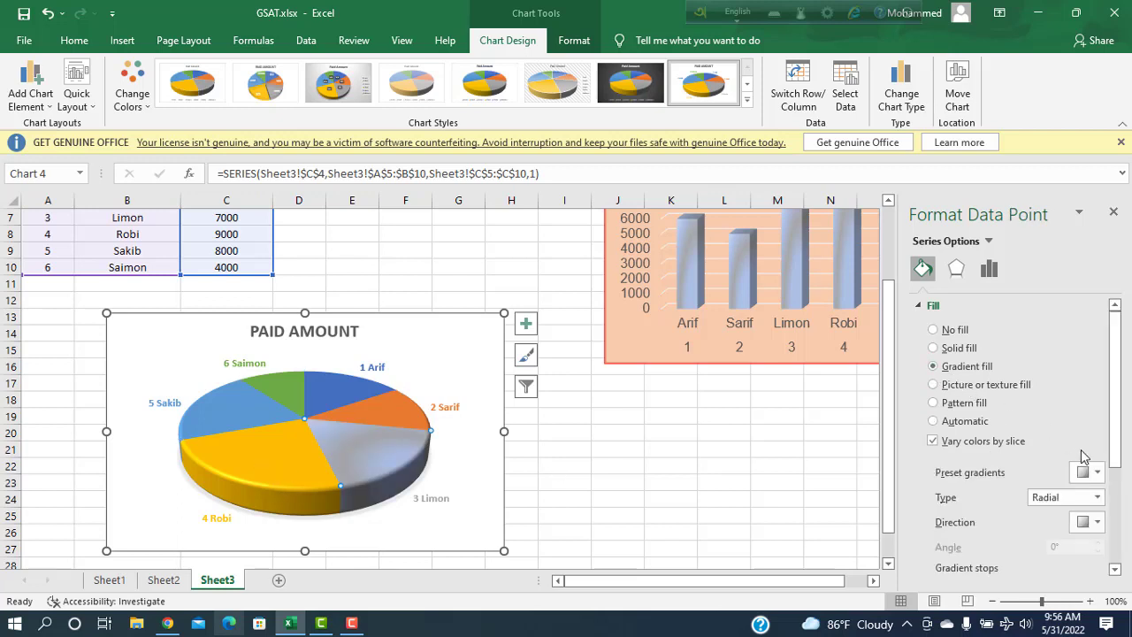
{"action": "scroll", "coordinate": [1119, 491], "scroll_direction": "down", "scroll_amount": 3}
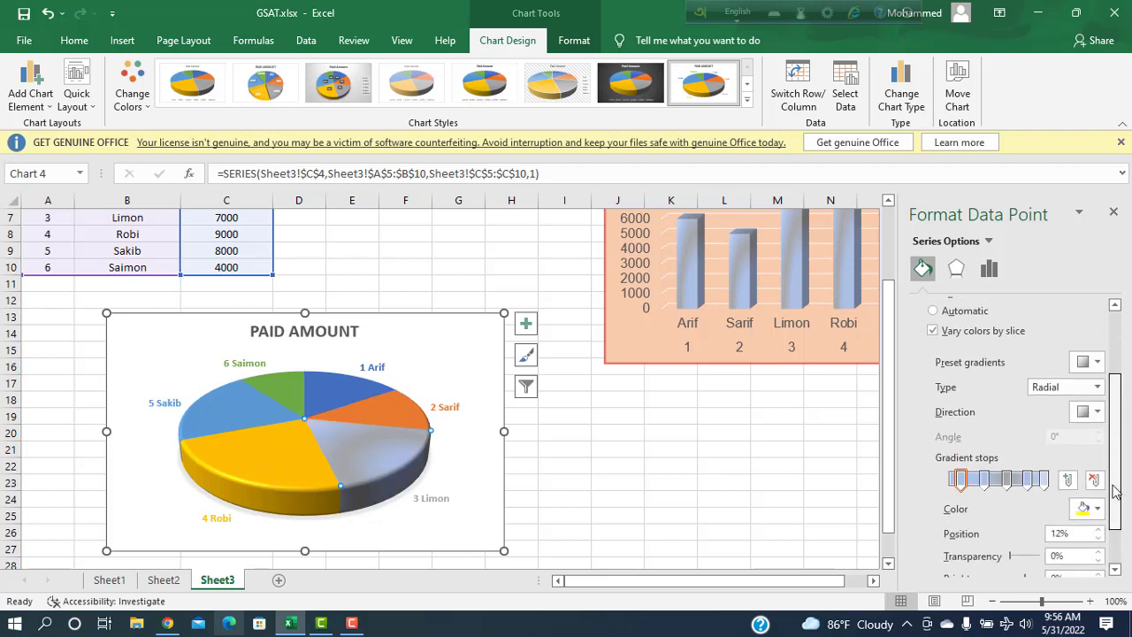
{"action": "left_click", "coordinate": [1096, 509]}
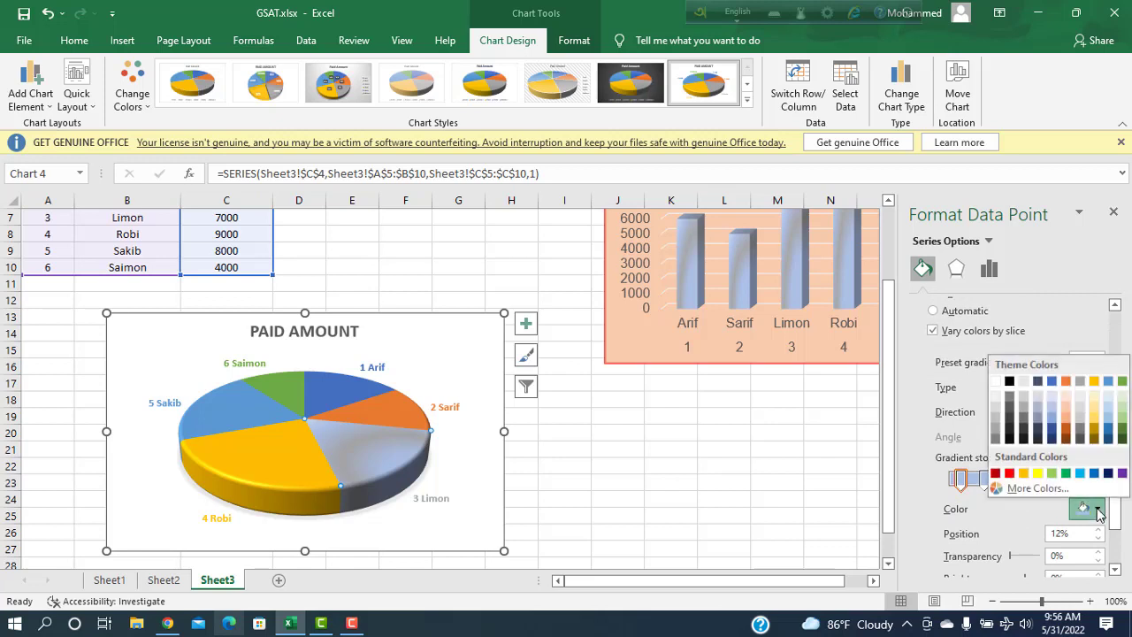
{"action": "left_click", "coordinate": [1080, 432]}
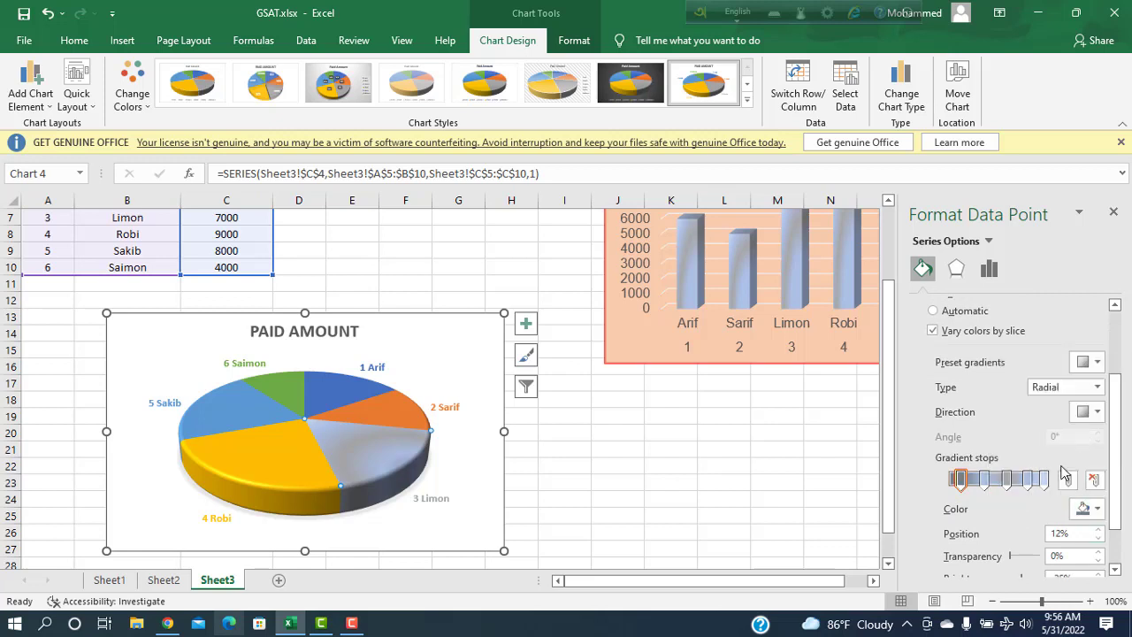
{"action": "left_click", "coordinate": [1094, 389]}
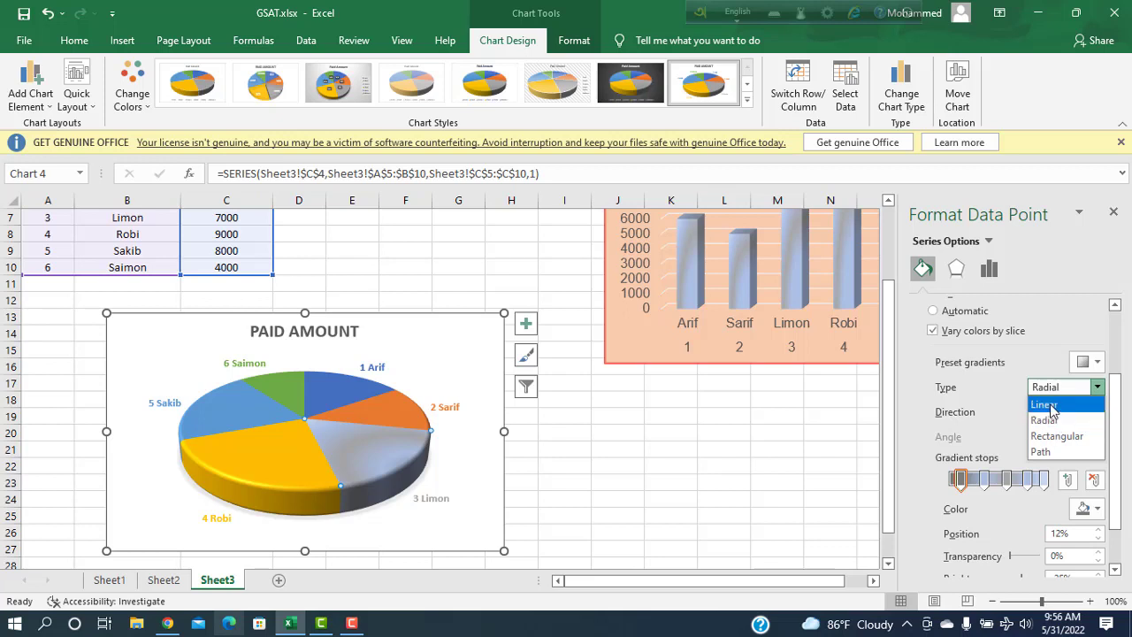
{"action": "left_click", "coordinate": [1057, 402]}
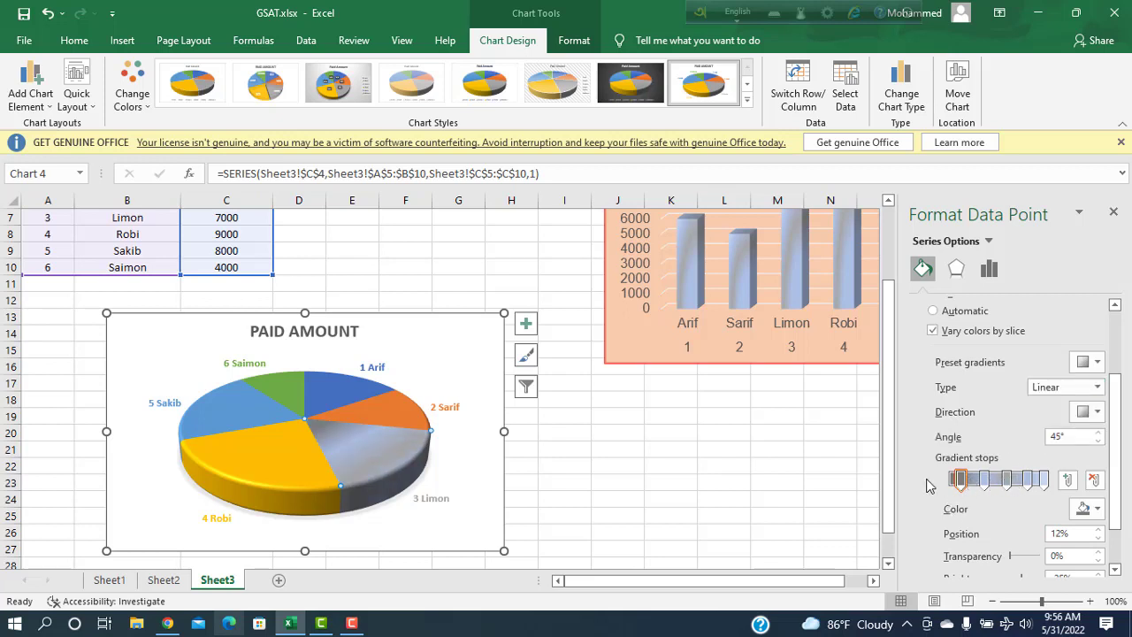
Give the third slice a solid fill in standard green and deselect the chart.
{"action": "left_click_drag", "start_coordinate": [1113, 446], "coordinate": [1112, 380]}
{"action": "left_click", "coordinate": [933, 348]}
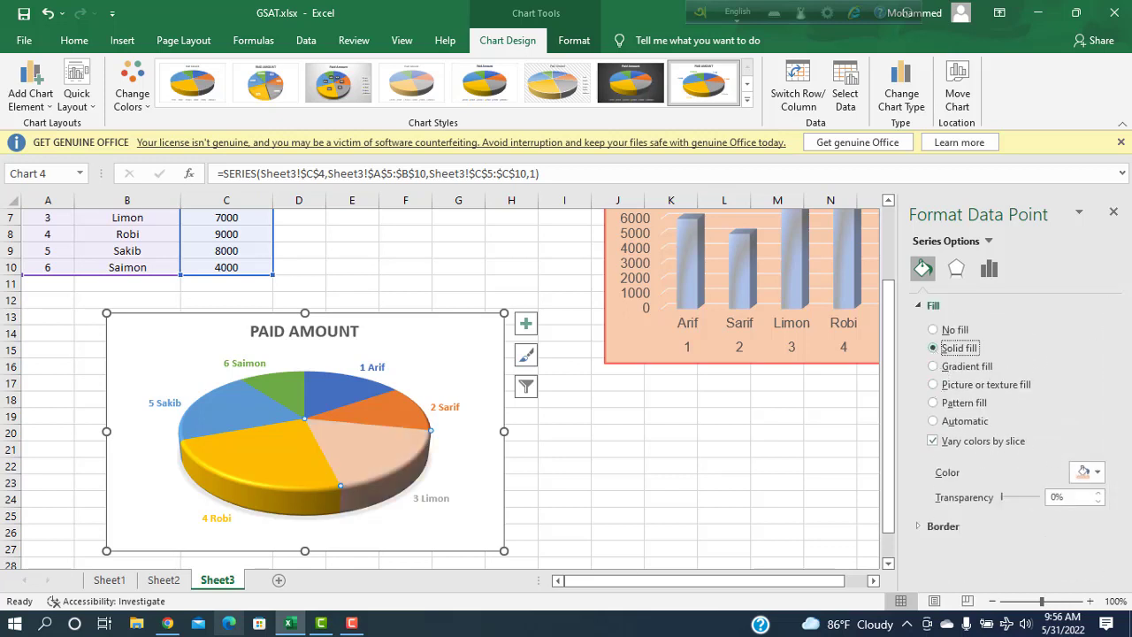
{"action": "left_click", "coordinate": [1097, 472]}
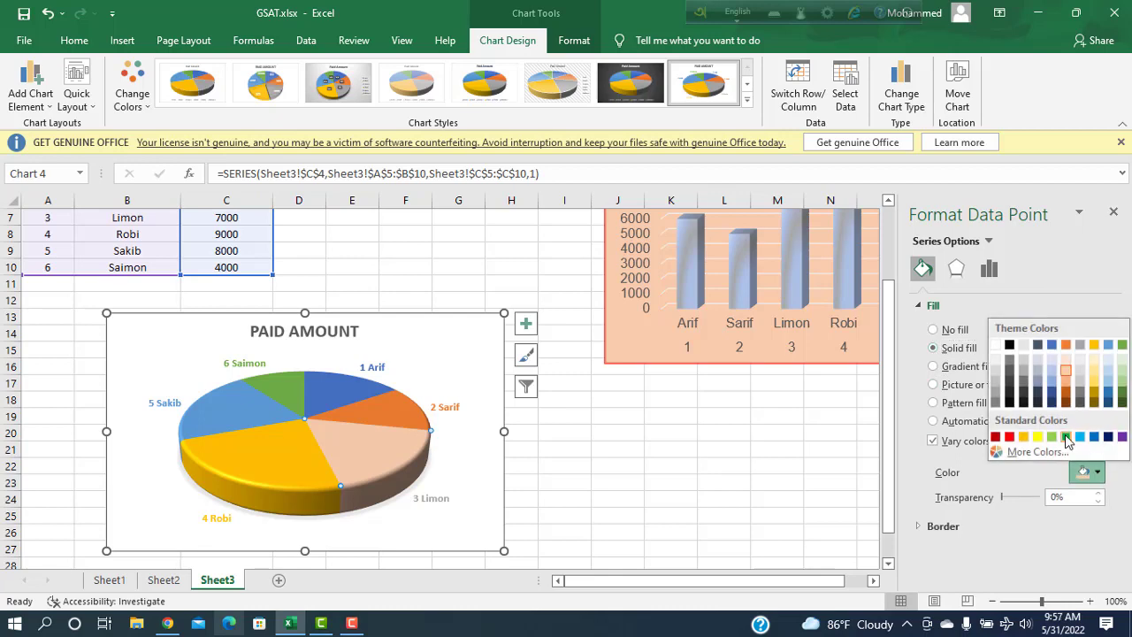
{"action": "left_click", "coordinate": [1065, 436]}
{"action": "left_click", "coordinate": [576, 478]}
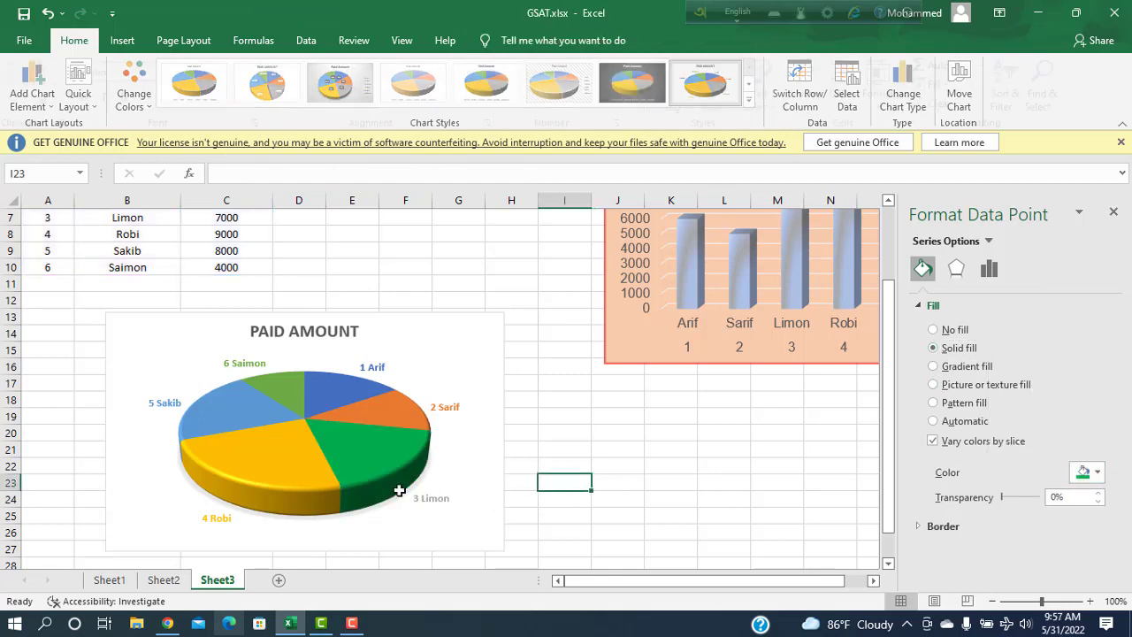
Pull slices 3, 4, 5, 6 and 2 outward one by one to explode the pie.
{"action": "left_click", "coordinate": [376, 452]}
{"action": "left_click_drag", "start_coordinate": [377, 452], "coordinate": [397, 471]}
{"action": "left_click_drag", "start_coordinate": [292, 452], "coordinate": [272, 480]}
{"action": "left_click", "coordinate": [302, 409]}
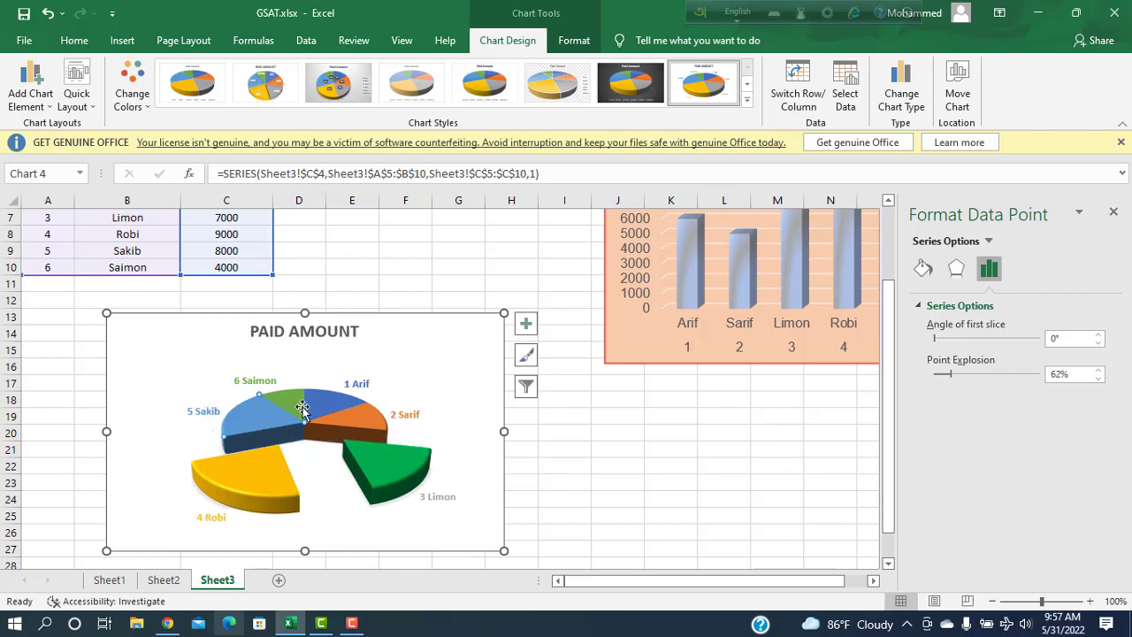
{"action": "left_click_drag", "start_coordinate": [293, 406], "coordinate": [293, 377]}
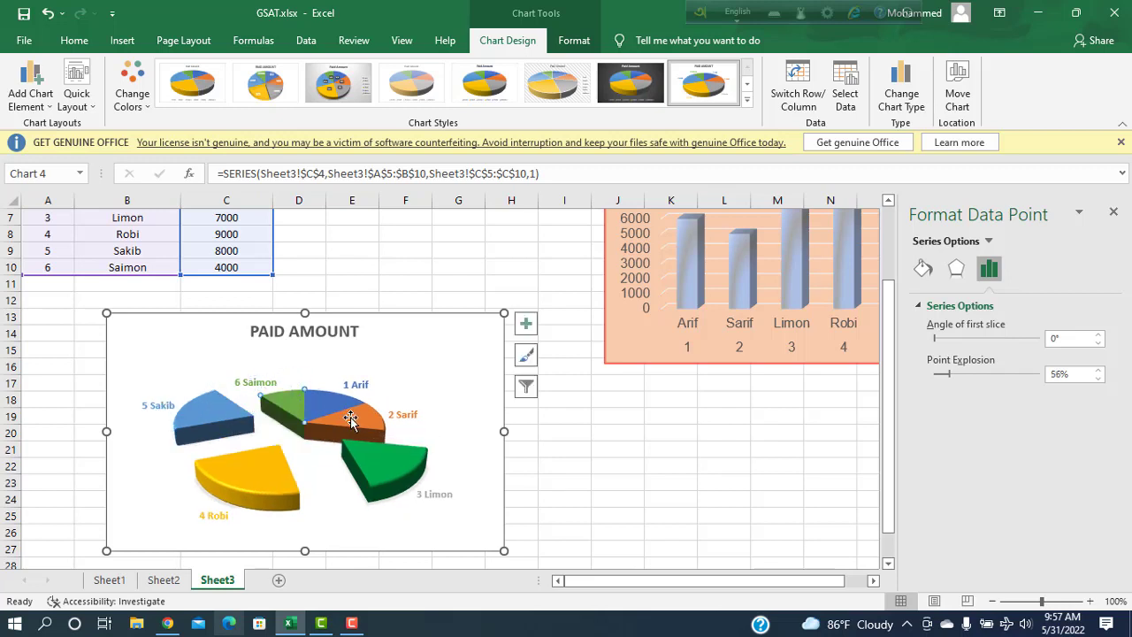
{"action": "left_click_drag", "start_coordinate": [350, 421], "coordinate": [389, 456]}
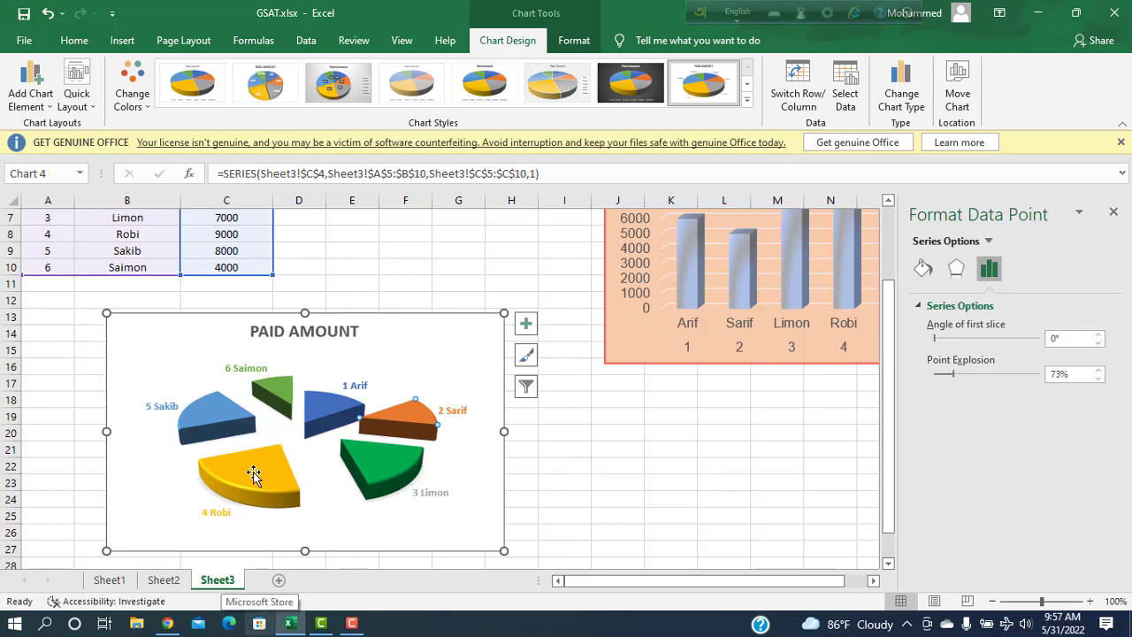
Move the exploded slices back to the centre one by one to close the pie.
{"action": "left_click_drag", "start_coordinate": [253, 474], "coordinate": [289, 444]}
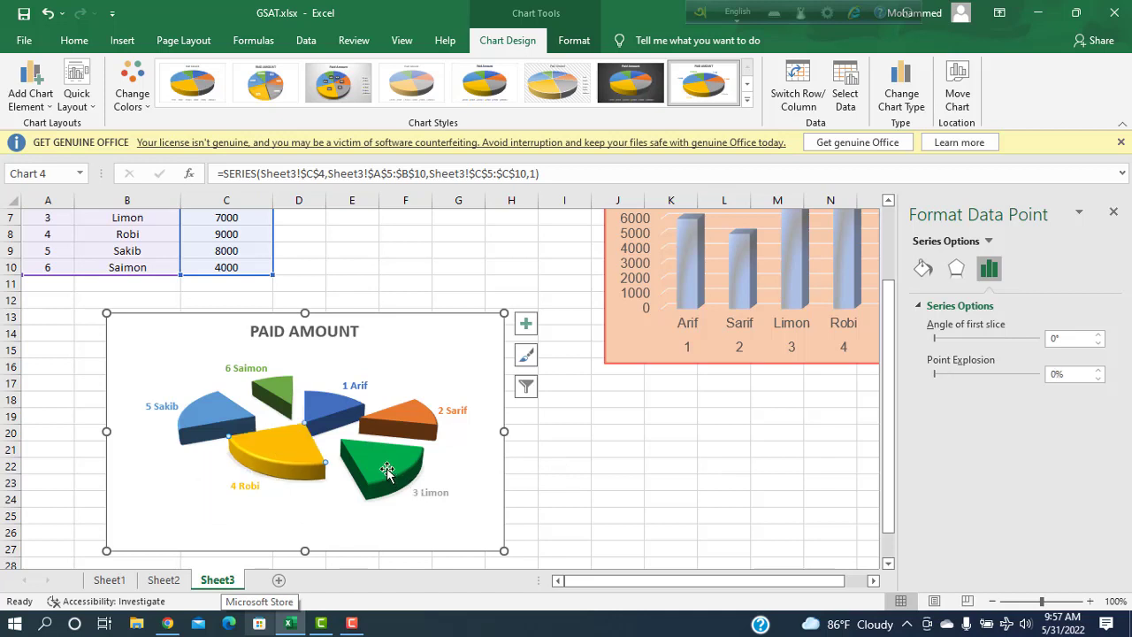
{"action": "left_click_drag", "start_coordinate": [387, 472], "coordinate": [341, 445]}
{"action": "left_click_drag", "start_coordinate": [404, 417], "coordinate": [353, 416]}
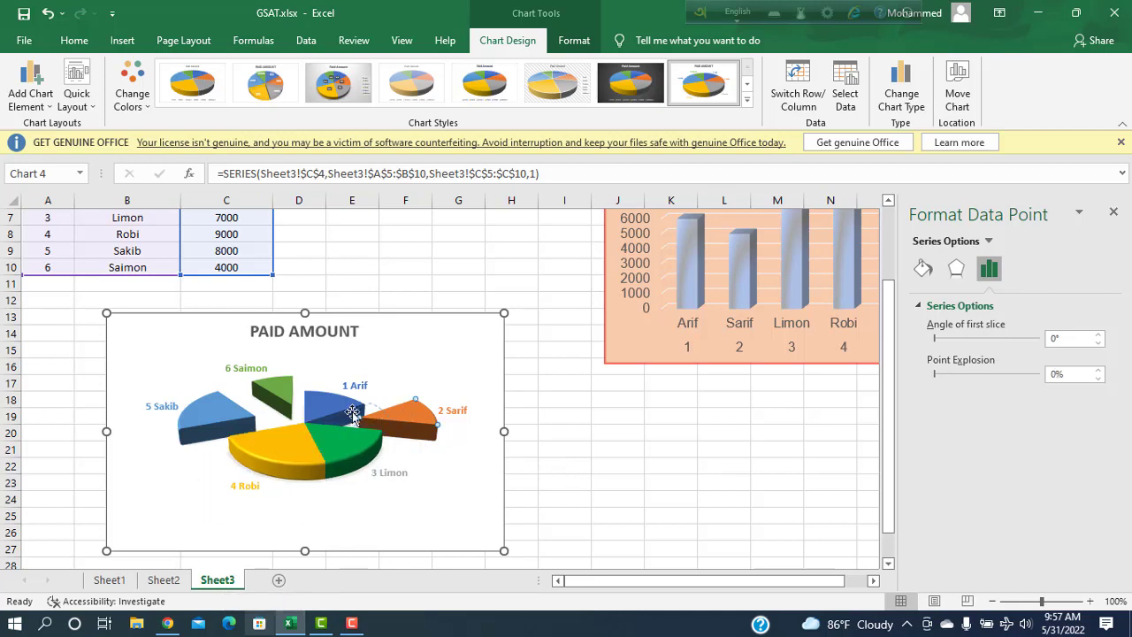
{"action": "left_click", "coordinate": [283, 389]}
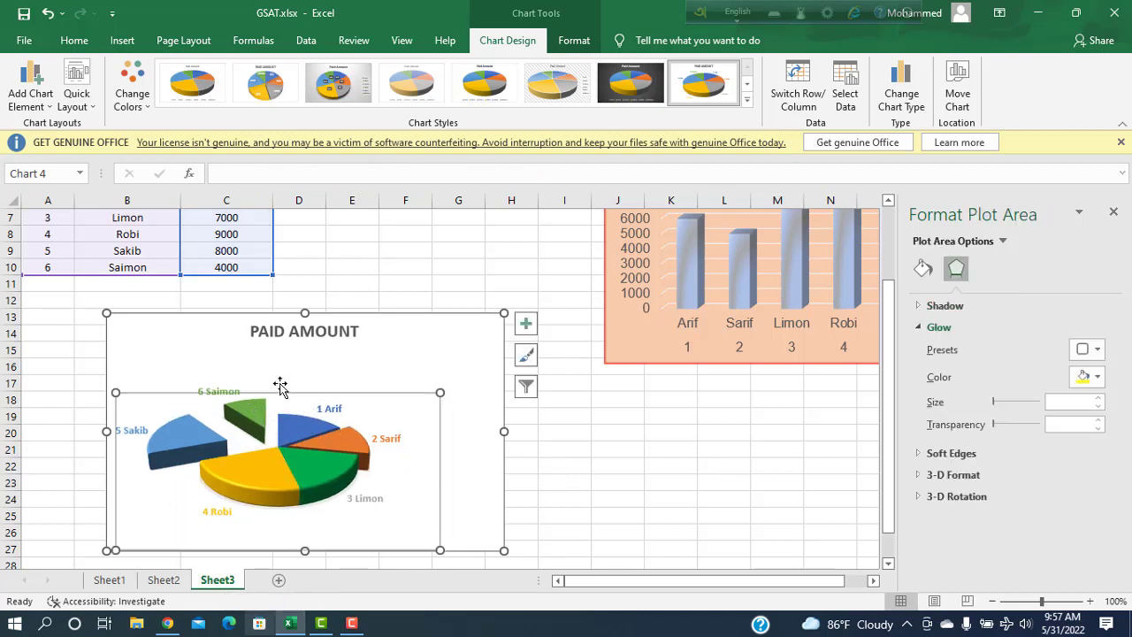
{"action": "left_click_drag", "start_coordinate": [252, 415], "coordinate": [267, 431]}
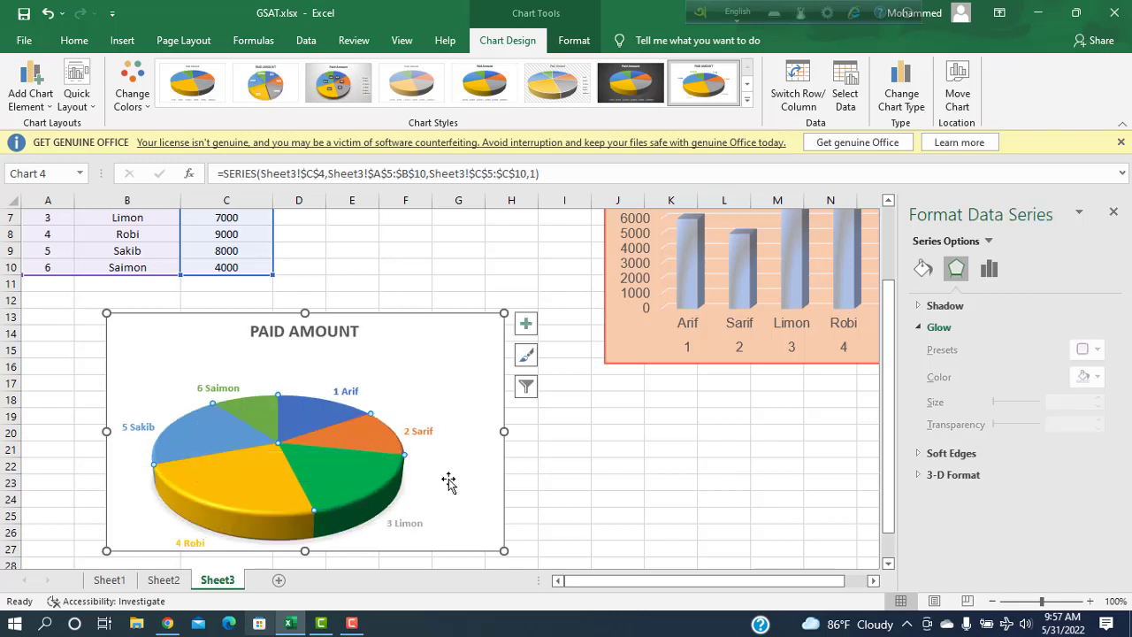
Try several other chart styles on the pie, including the third one with dark labels, and reapply the eighth style.
{"action": "left_click", "coordinate": [371, 466]}
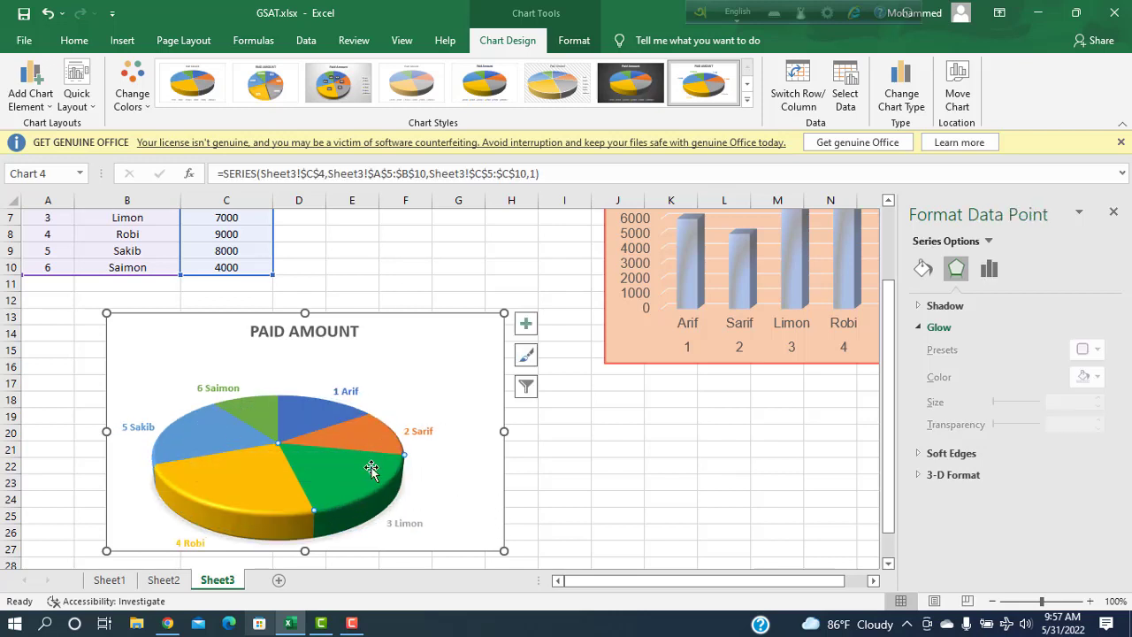
{"action": "left_click", "coordinate": [540, 95]}
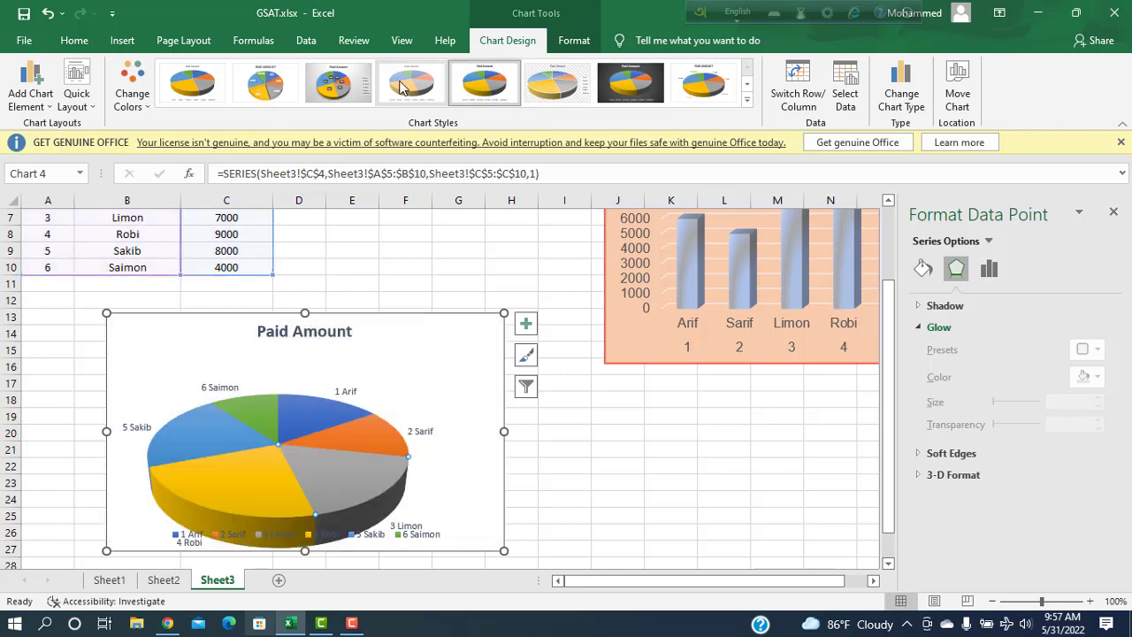
{"action": "left_click", "coordinate": [412, 84]}
{"action": "left_click", "coordinate": [347, 94]}
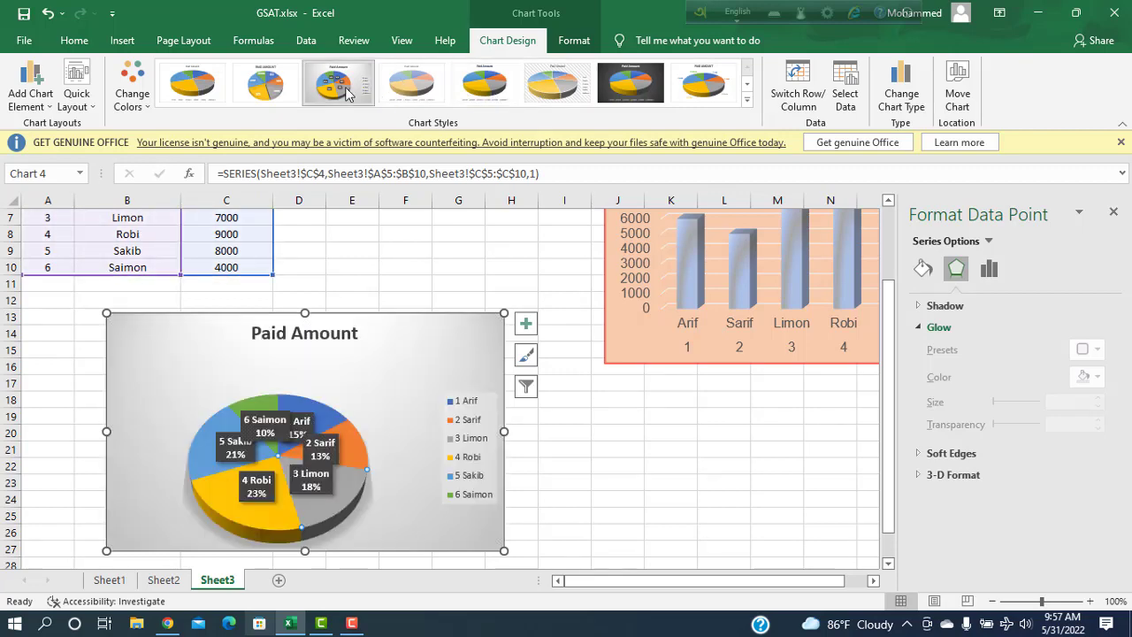
{"action": "left_click", "coordinate": [701, 96]}
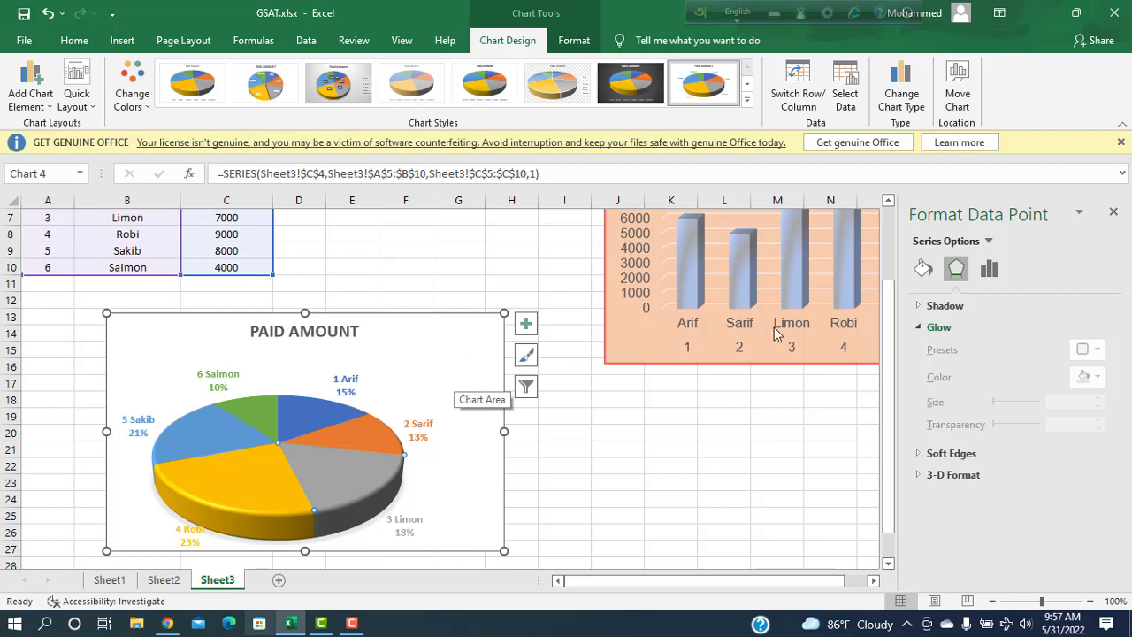
Try the No fill option on the pie's third slice and on the chart area.
{"action": "left_click", "coordinate": [924, 306]}
{"action": "left_click", "coordinate": [923, 268]}
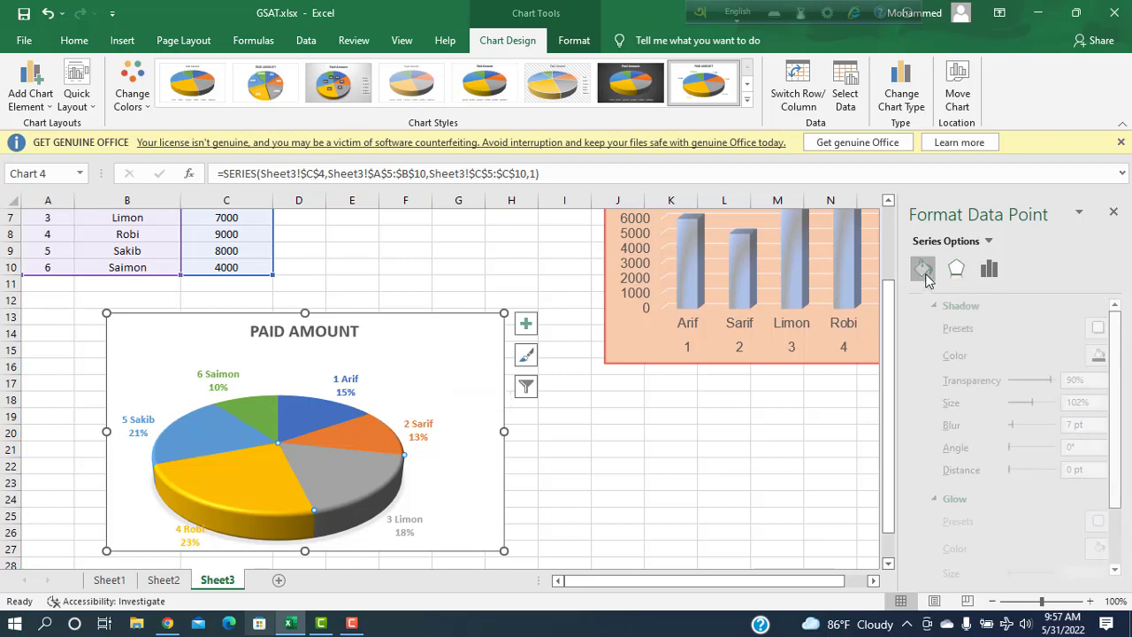
{"action": "left_click", "coordinate": [933, 330]}
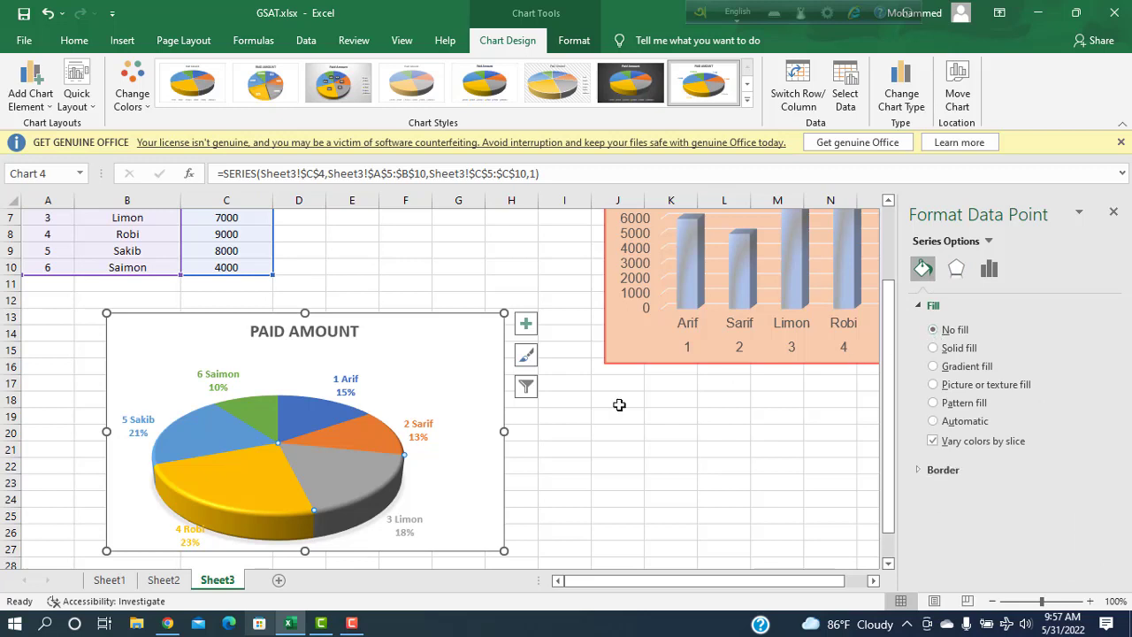
{"action": "left_click", "coordinate": [453, 355]}
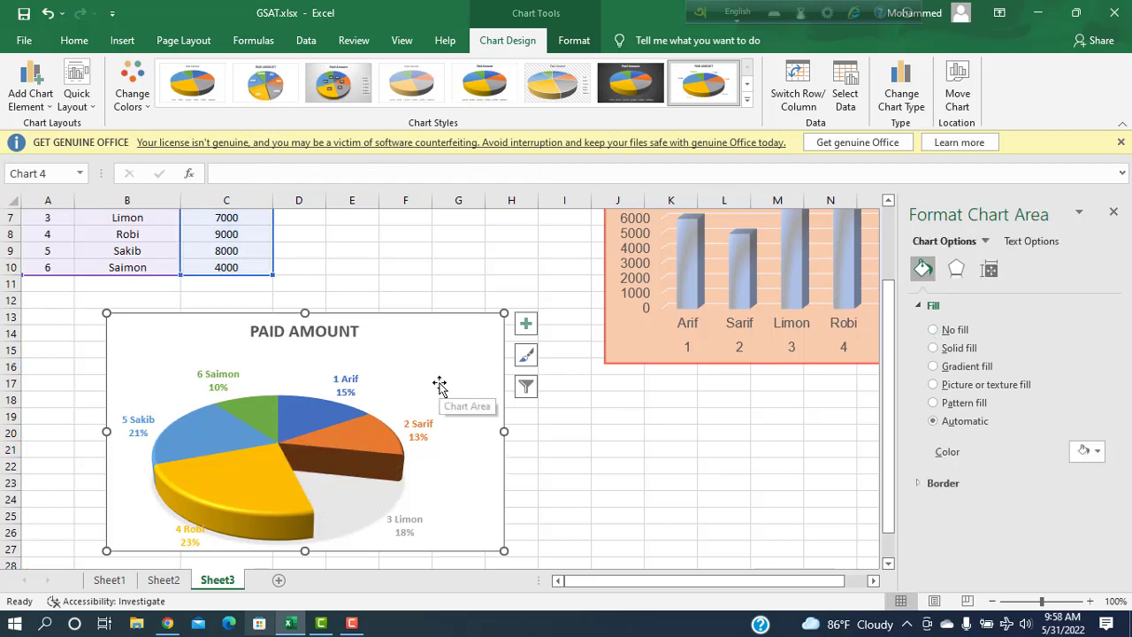
{"action": "left_click", "coordinate": [932, 332]}
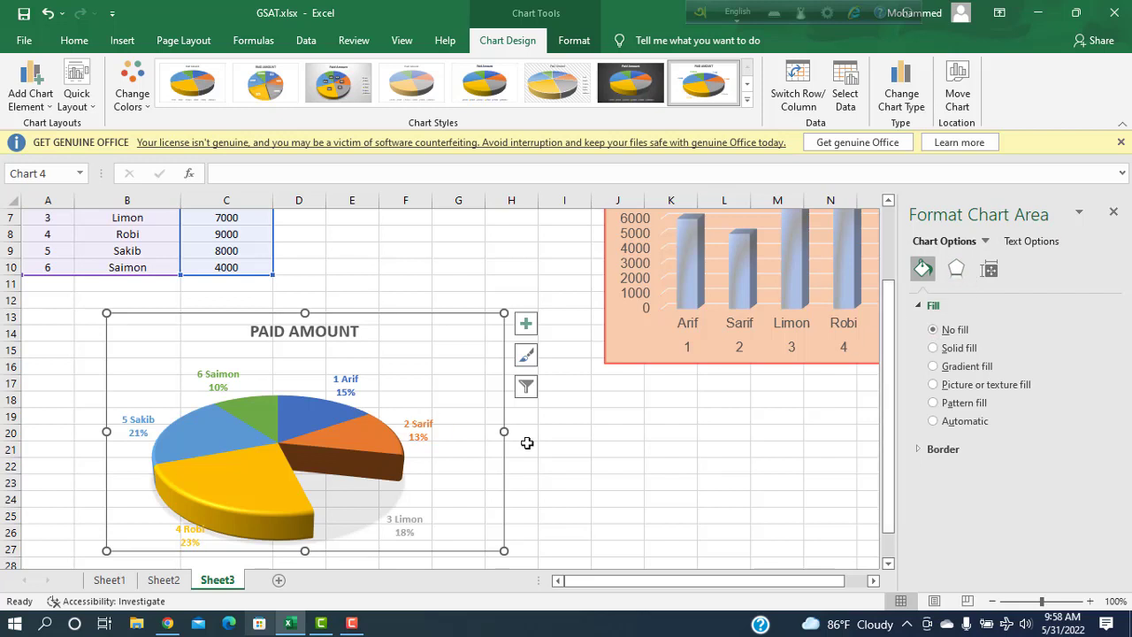
Undo the No fill changes on the chart area and the third slice.
{"action": "key", "text": "ctrl+z"}
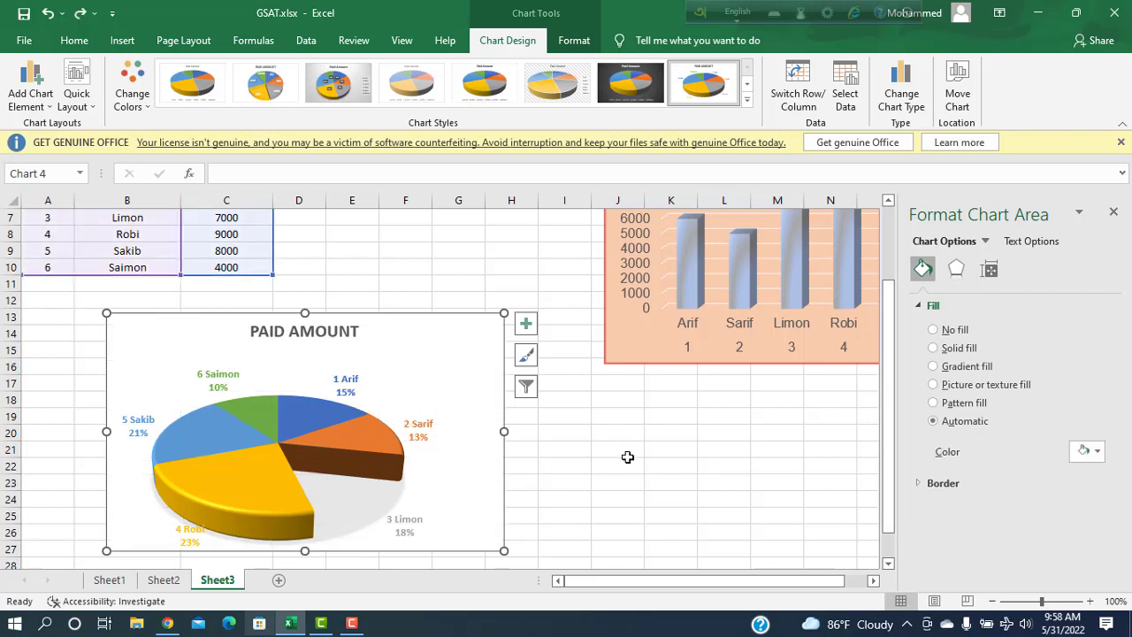
{"action": "key", "text": "ctrl+z"}
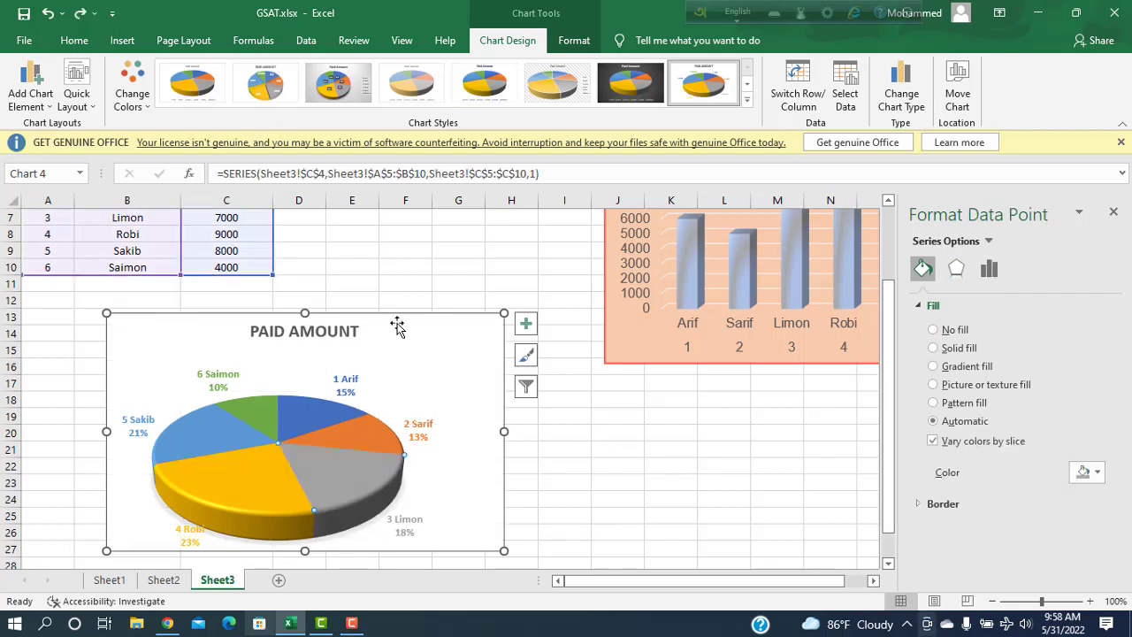
Close the formatting pane and move the pie chart up and left, directly beneath the members' table at row 11.
{"action": "left_click", "coordinate": [665, 461]}
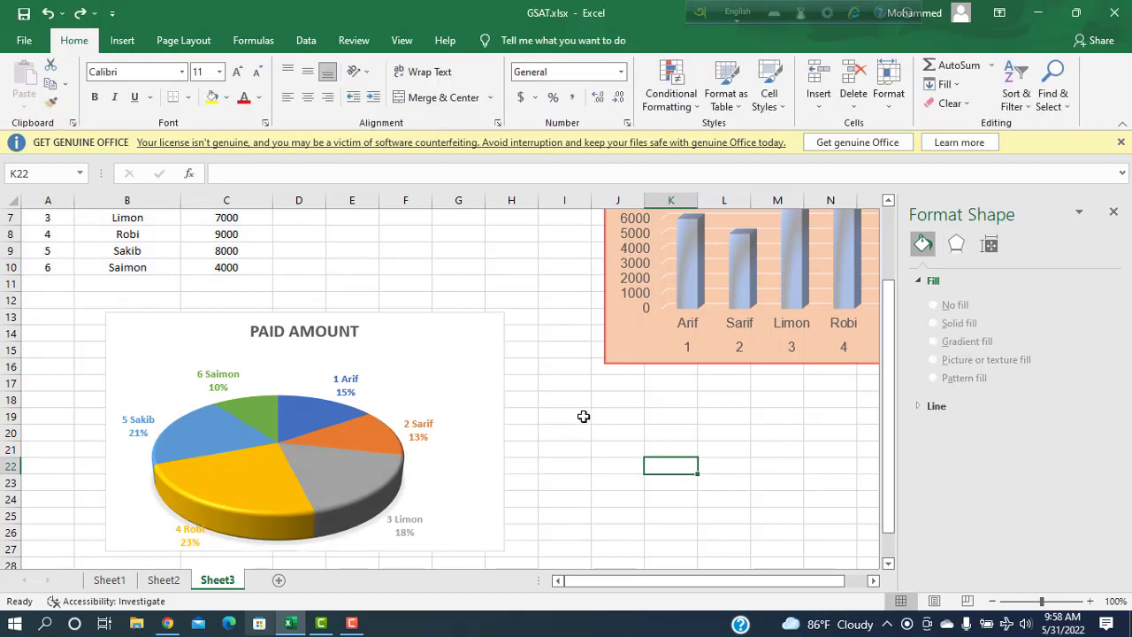
{"action": "left_click", "coordinate": [1114, 210]}
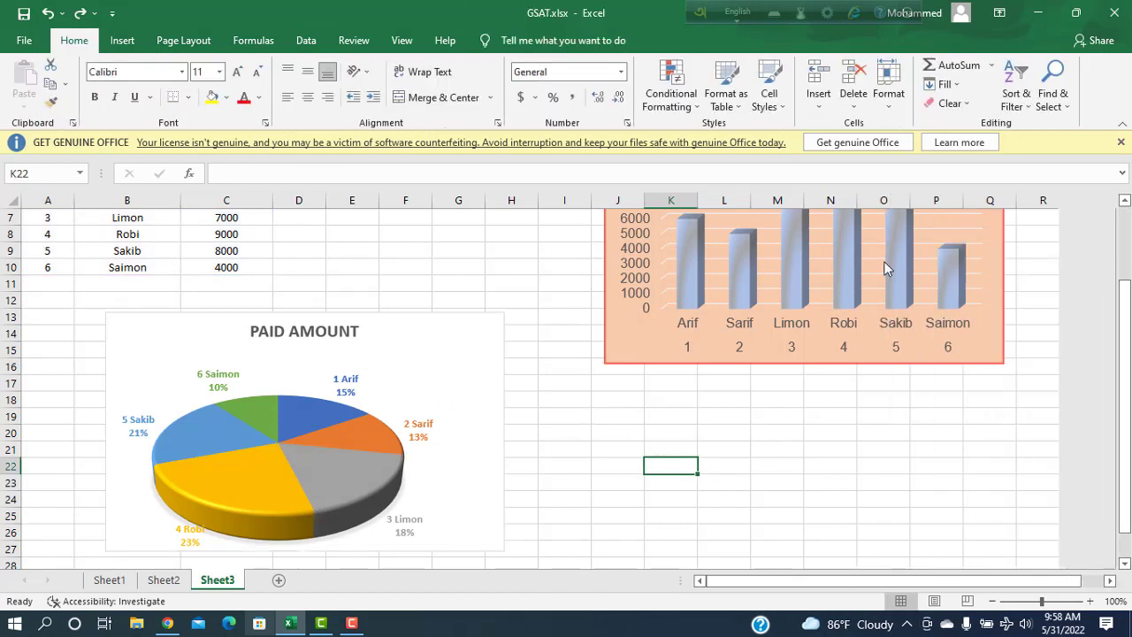
{"action": "scroll", "coordinate": [603, 442], "scroll_direction": "up", "scroll_amount": 2}
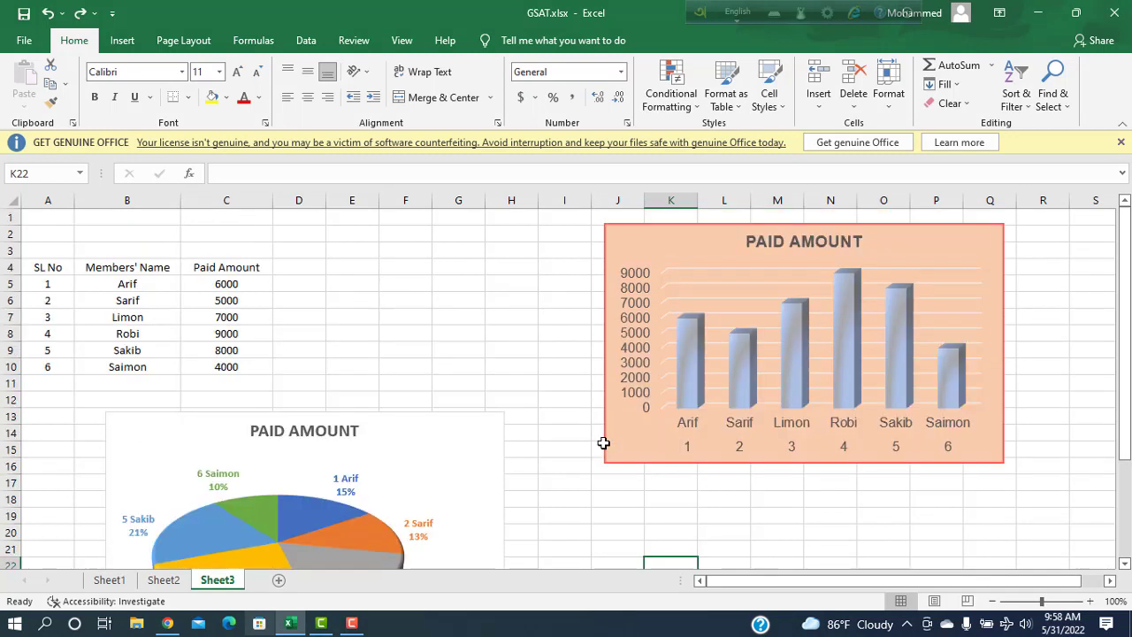
{"action": "left_click_drag", "start_coordinate": [424, 434], "coordinate": [337, 402]}
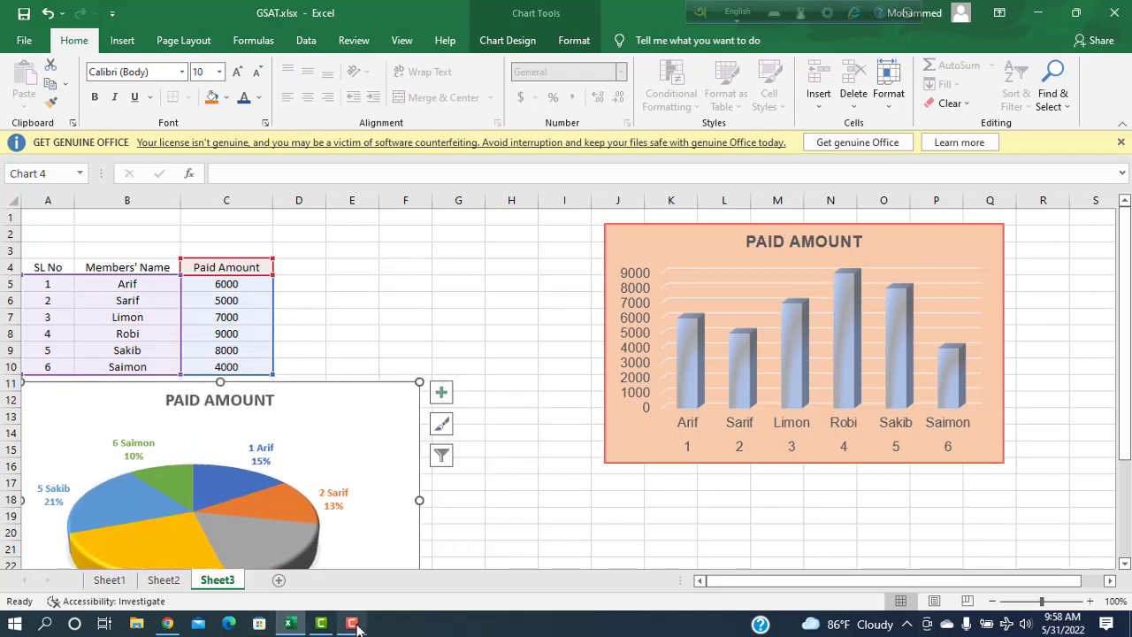